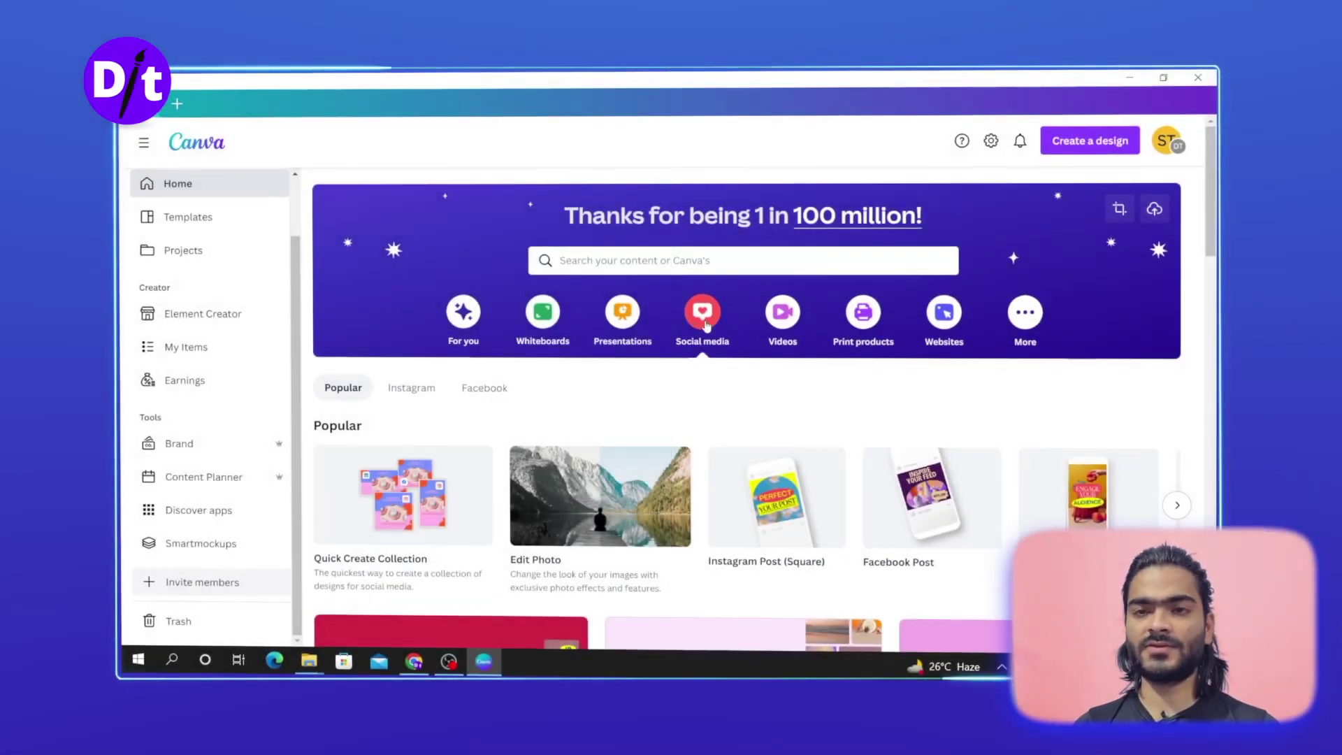
# Start a blank square Instagram Post design
pyautogui.moveTo(659, 460)
pyautogui.moveTo(808, 501)
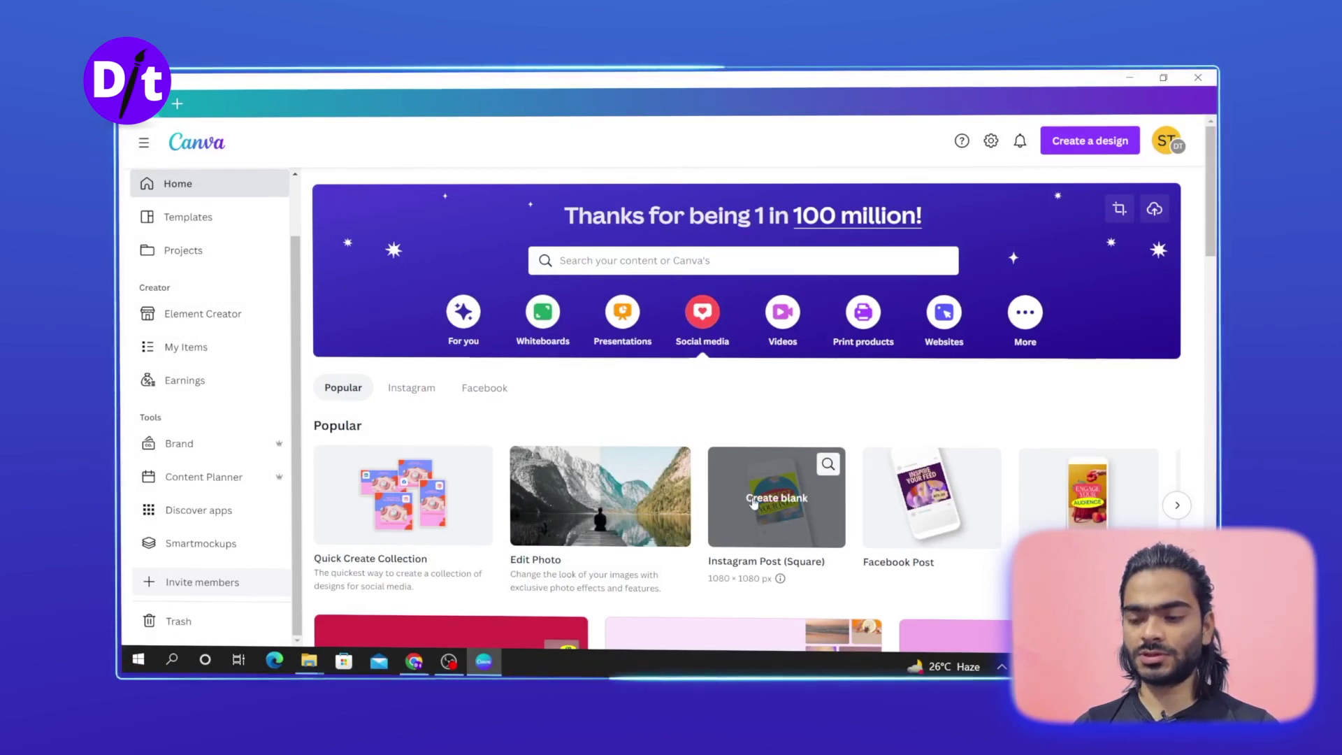
pyautogui.click(753, 502)
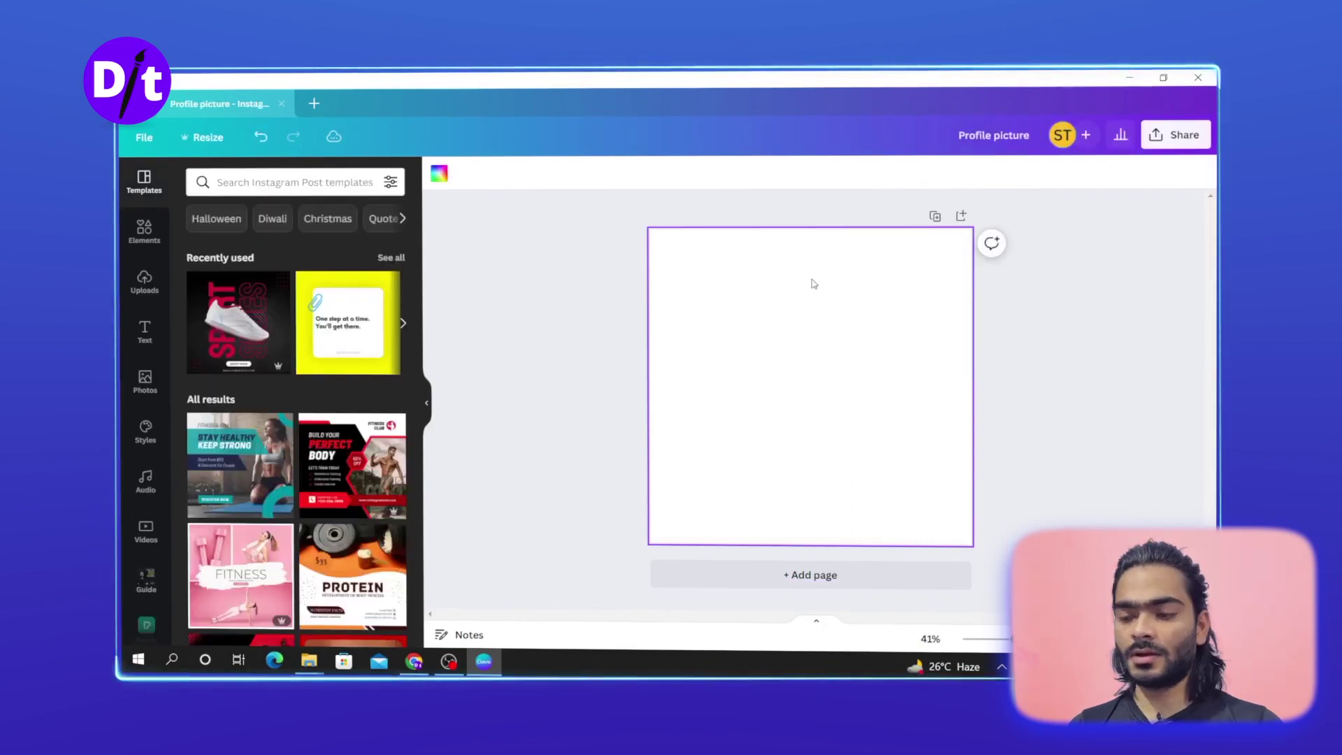
# Upload the portrait JPG from Downloads and place it on the page
pyautogui.click(137, 292)
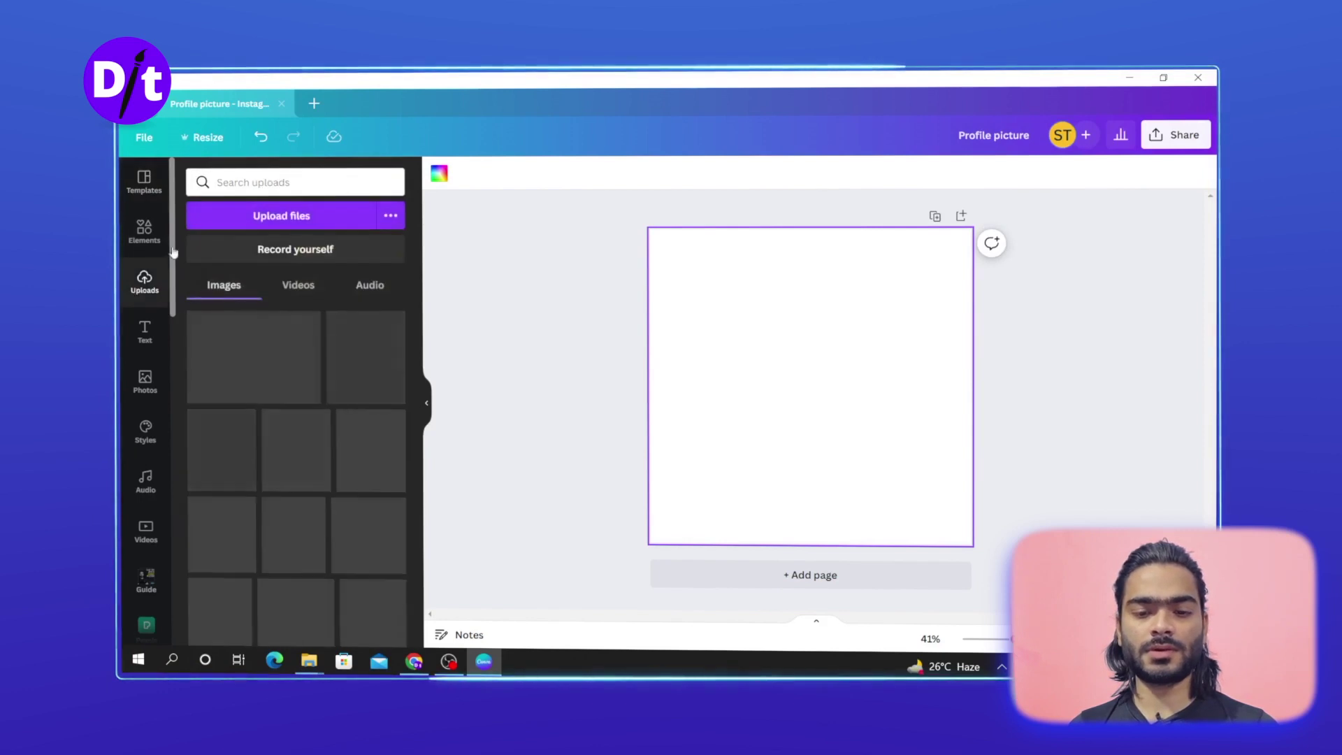
pyautogui.click(288, 217)
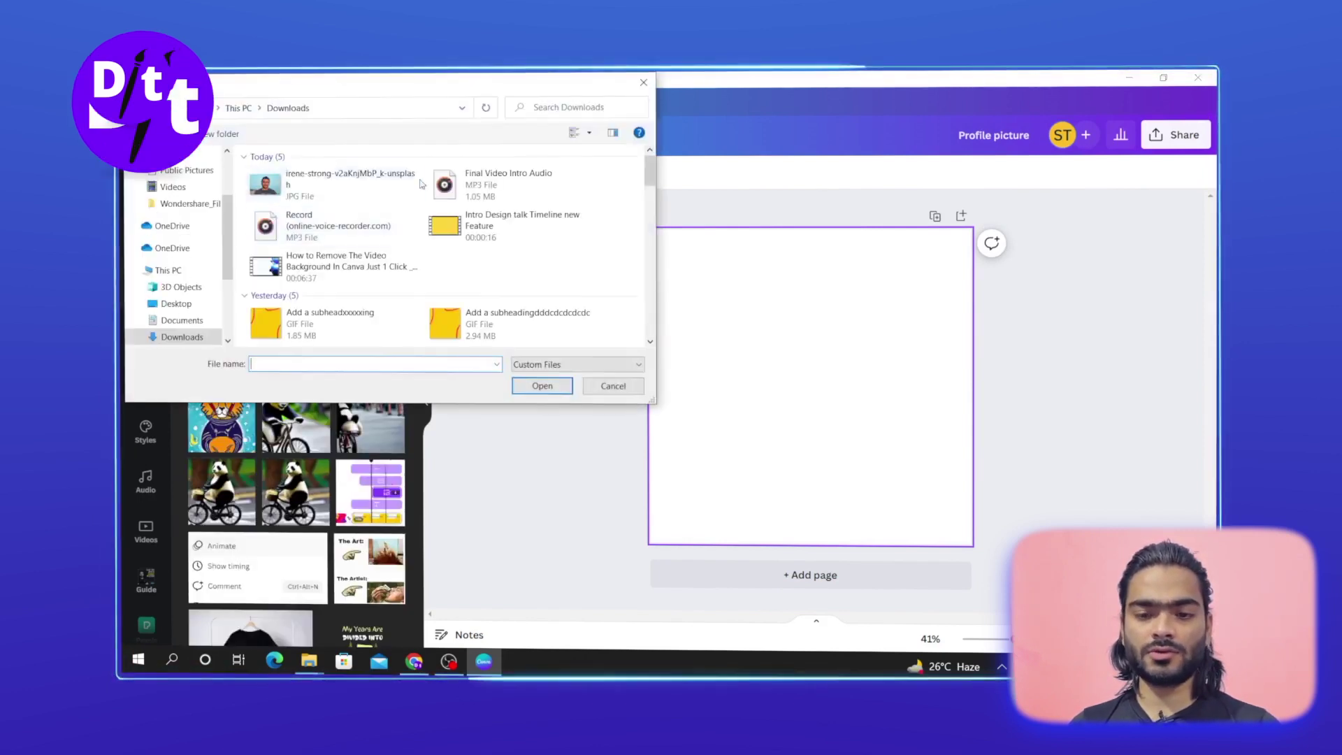
pyautogui.click(371, 183)
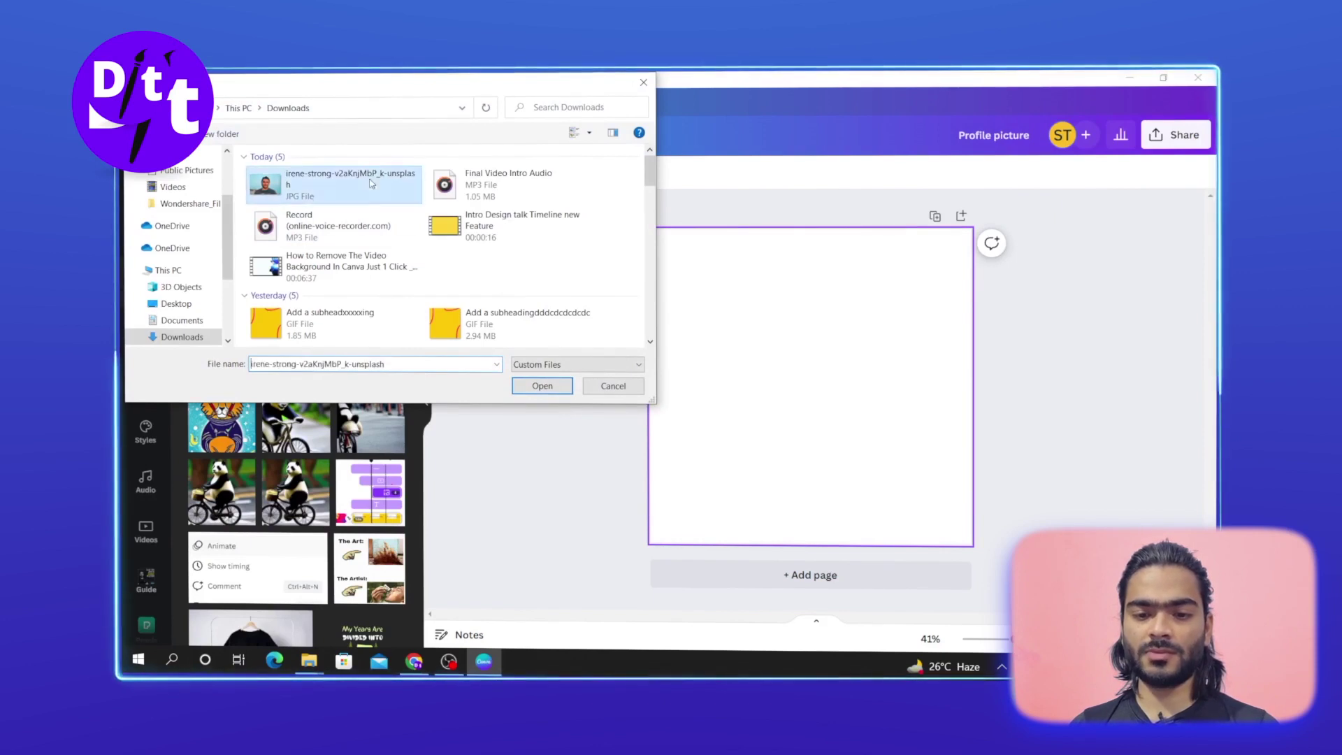
pyautogui.click(532, 386)
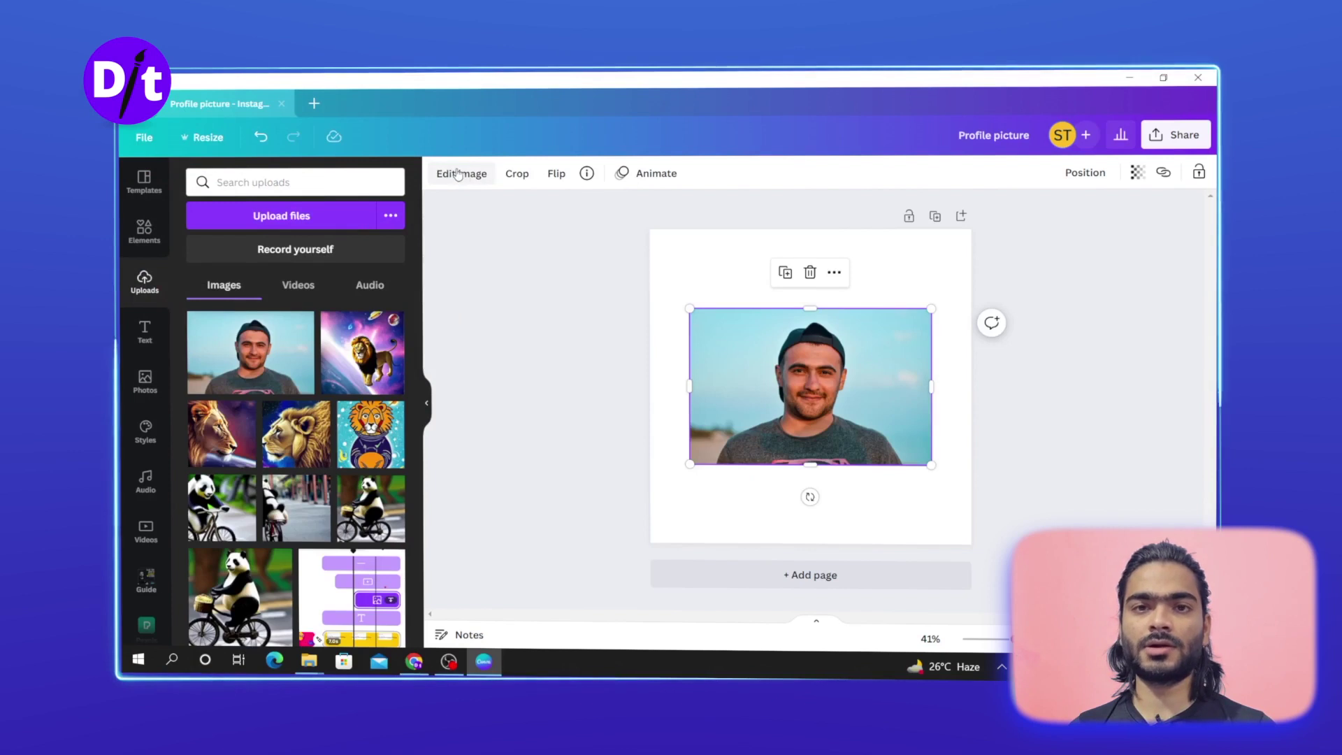
pyautogui.click(457, 174)
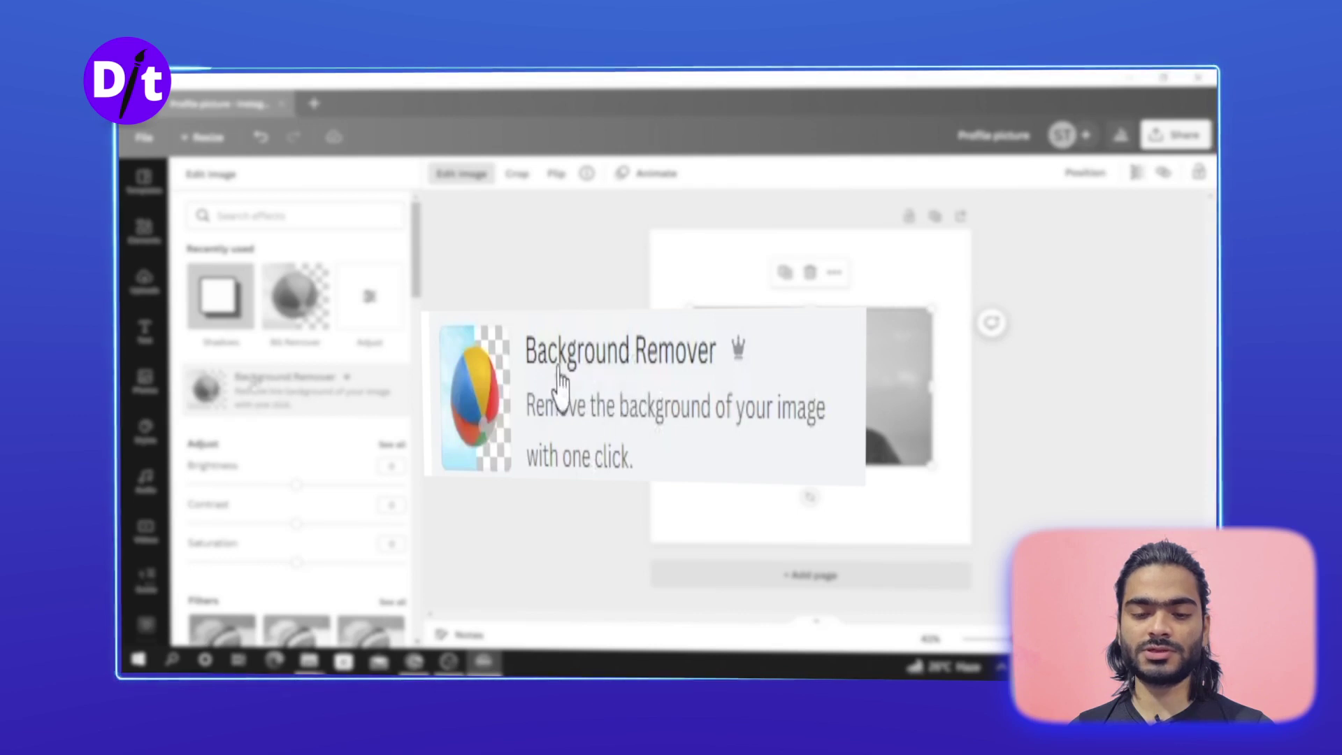
# Run Background Remover on the portrait so the man is cut out
pyautogui.click(257, 381)
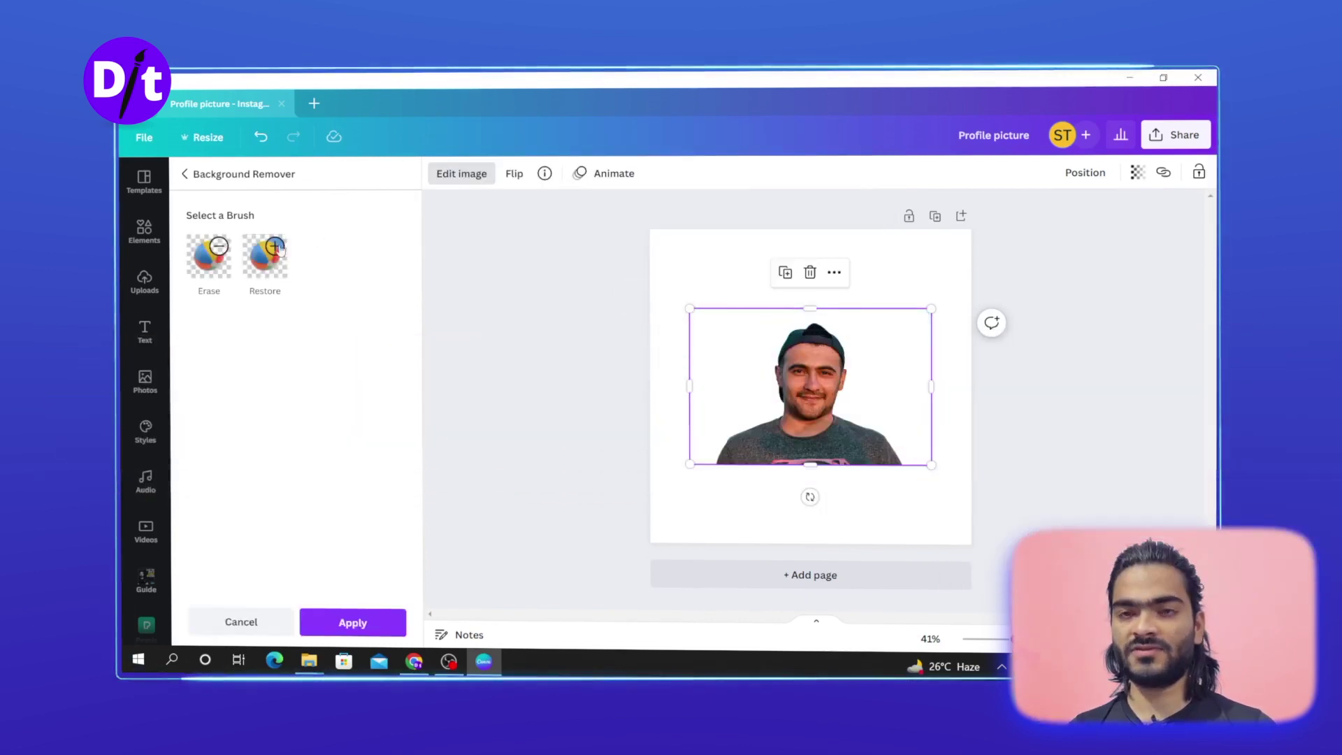
# With a smaller Erase brush, trim the cutout along the jaw and chin
pyautogui.click(195, 275)
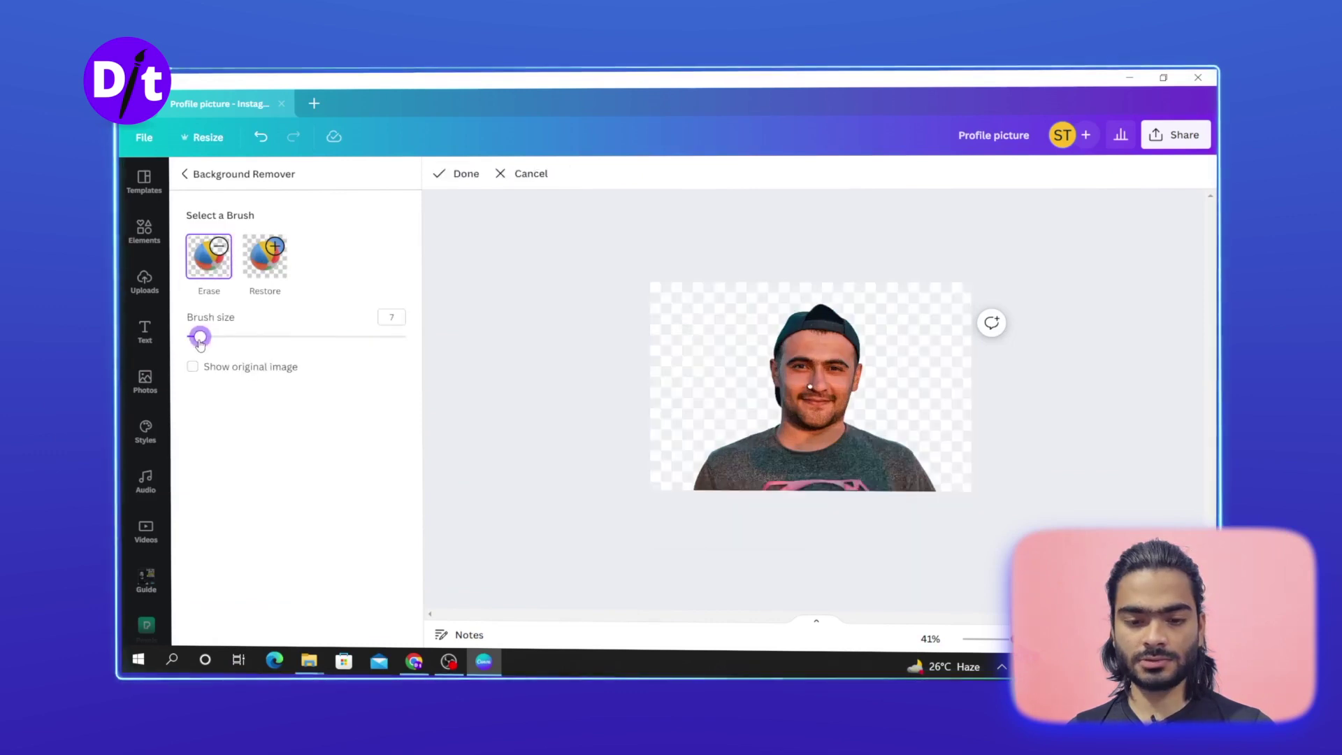
pyautogui.moveTo(200, 342); pyautogui.dragTo(194, 338)
pyautogui.scroll(5, 808, 385)
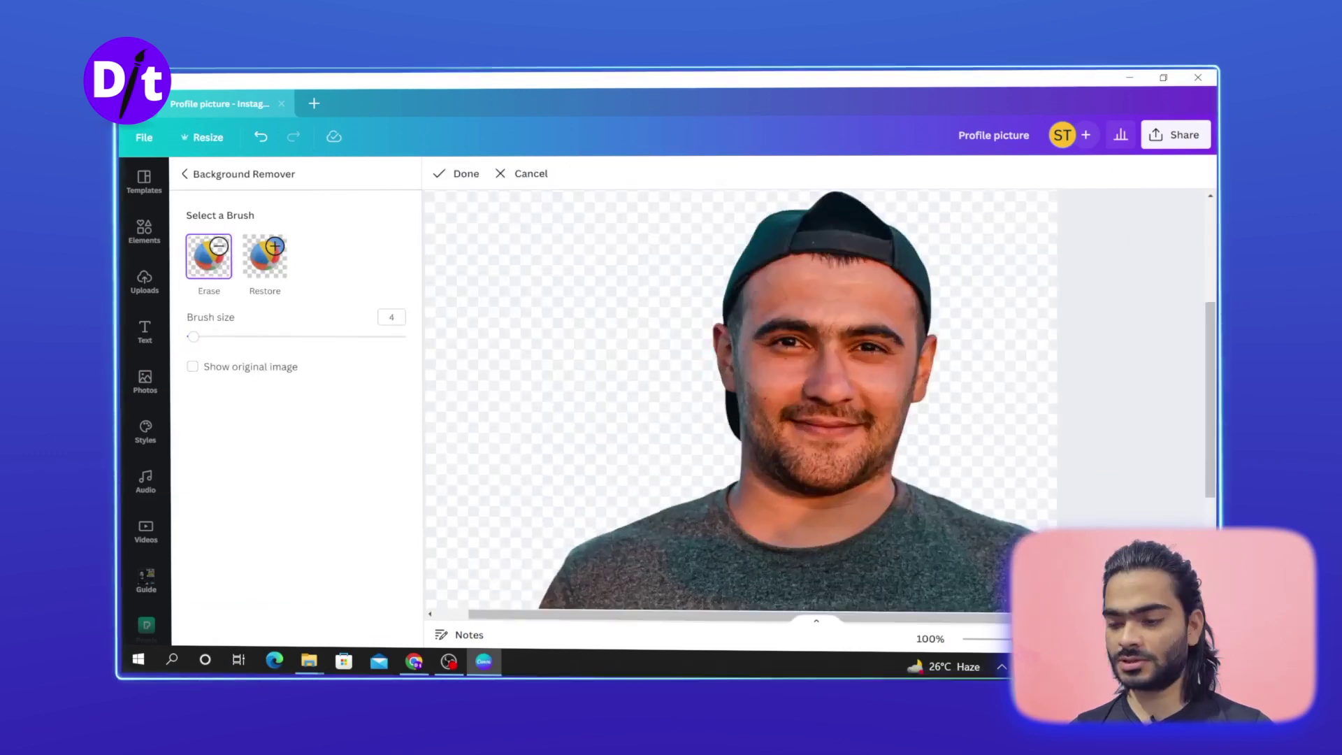
pyautogui.scroll(2, 825, 384)
pyautogui.scroll(-3, 862, 353)
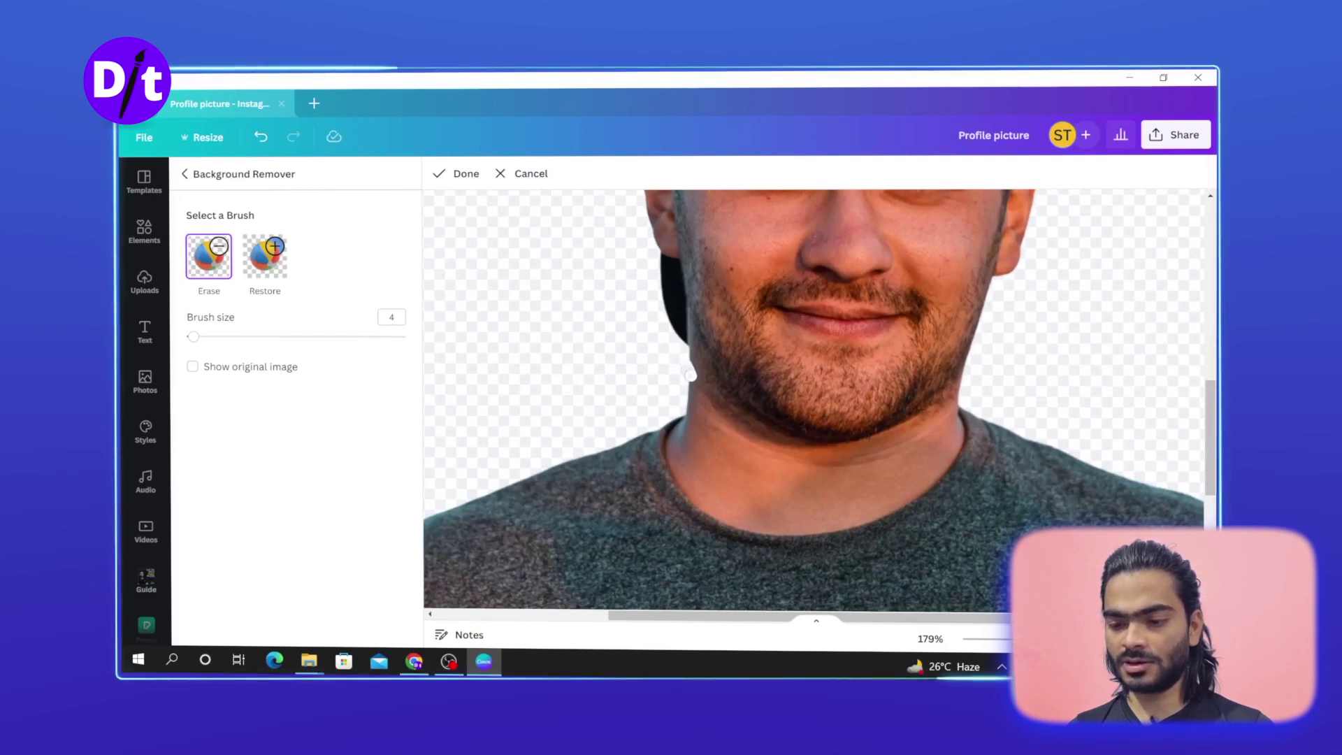
pyautogui.moveTo(701, 394); pyautogui.dragTo(772, 447)
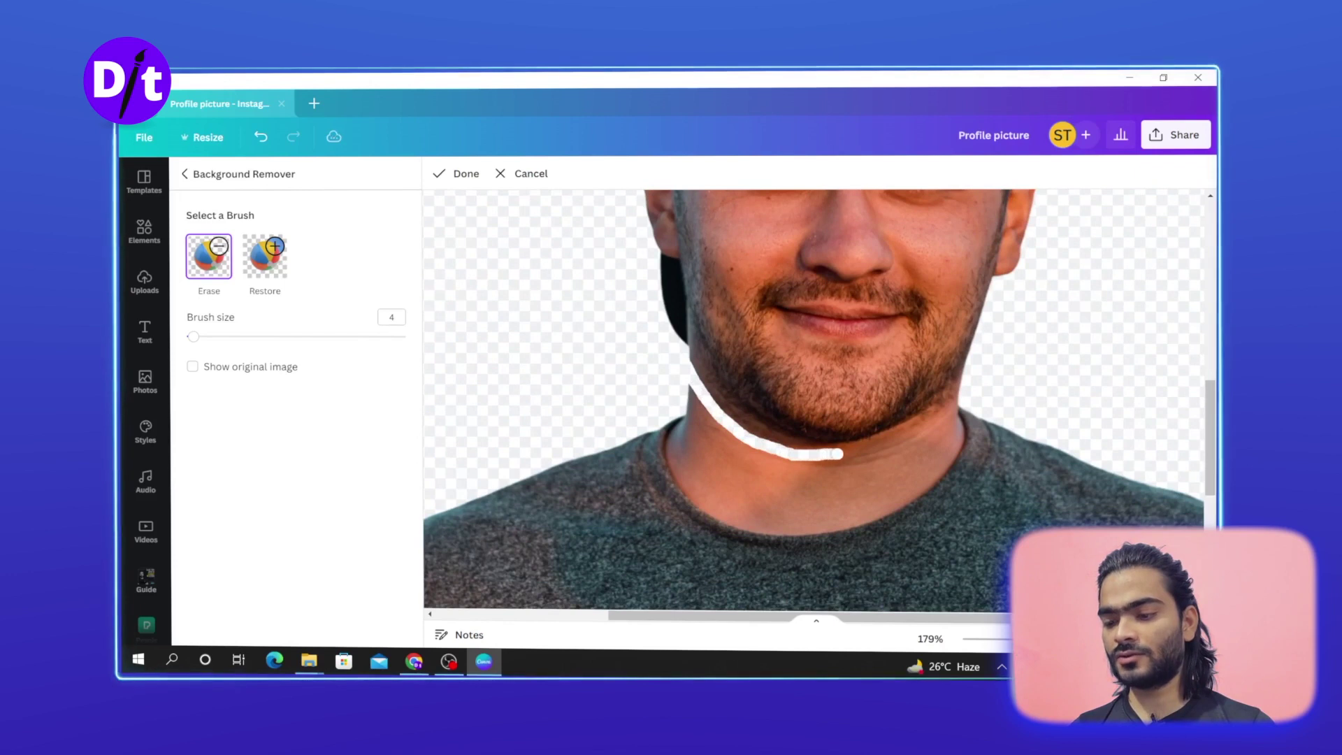
pyautogui.moveTo(884, 440); pyautogui.dragTo(957, 404)
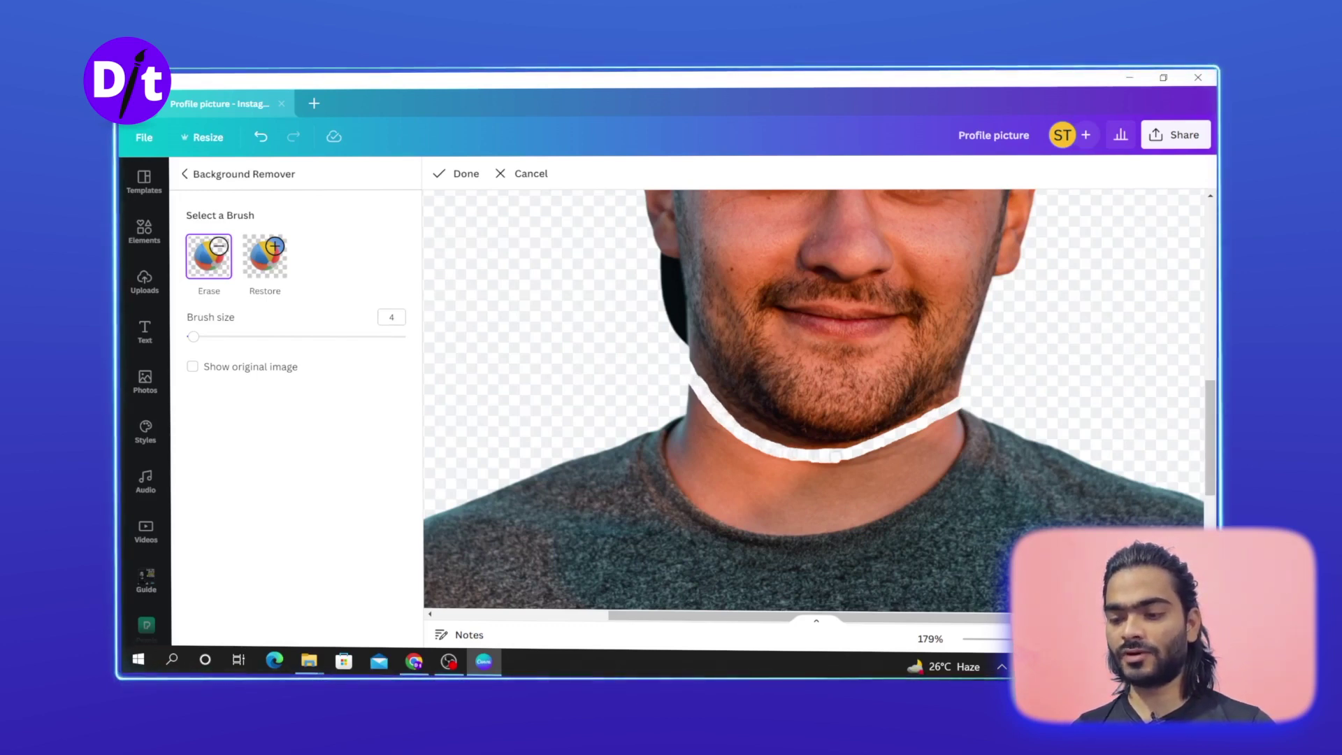
# Erase the neck and shirt with a size-25 brush and apply the cutout
pyautogui.hotkey('ctrl', 'alt', '0')
pyautogui.moveTo(193, 337); pyautogui.dragTo(240, 336)
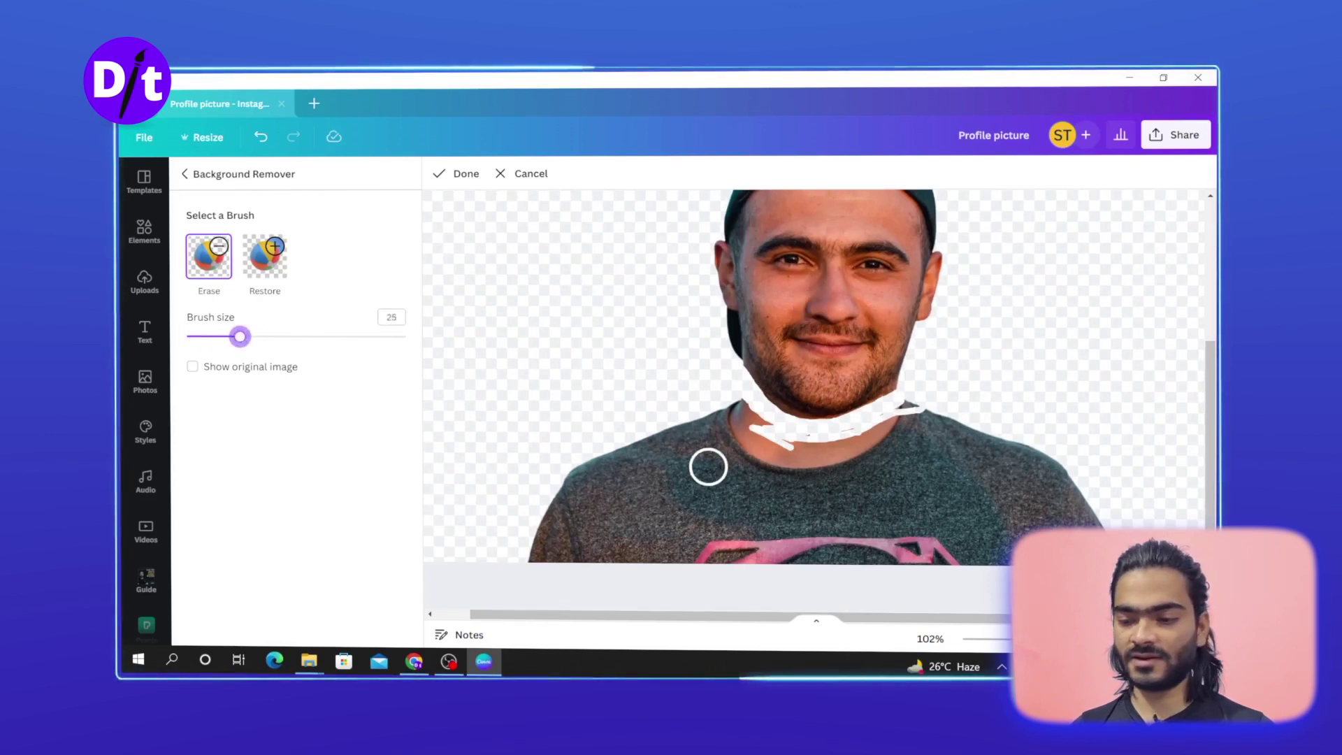
pyautogui.moveTo(709, 423)
pyautogui.mouseDown()
pyautogui.moveTo(822, 440)
pyautogui.moveTo(898, 420)
pyautogui.moveTo(636, 443)
pyautogui.moveTo(768, 448)
pyautogui.moveTo(804, 465)
pyautogui.moveTo(594, 461)
pyautogui.moveTo(722, 498)
pyautogui.moveTo(559, 545)
pyautogui.moveTo(929, 538)
pyautogui.moveTo(992, 489)
pyautogui.moveTo(900, 496)
pyautogui.moveTo(1041, 496)
pyautogui.moveTo(1069, 510)
pyautogui.moveTo(992, 545)
pyautogui.moveTo(807, 452)
pyautogui.mouseUp()
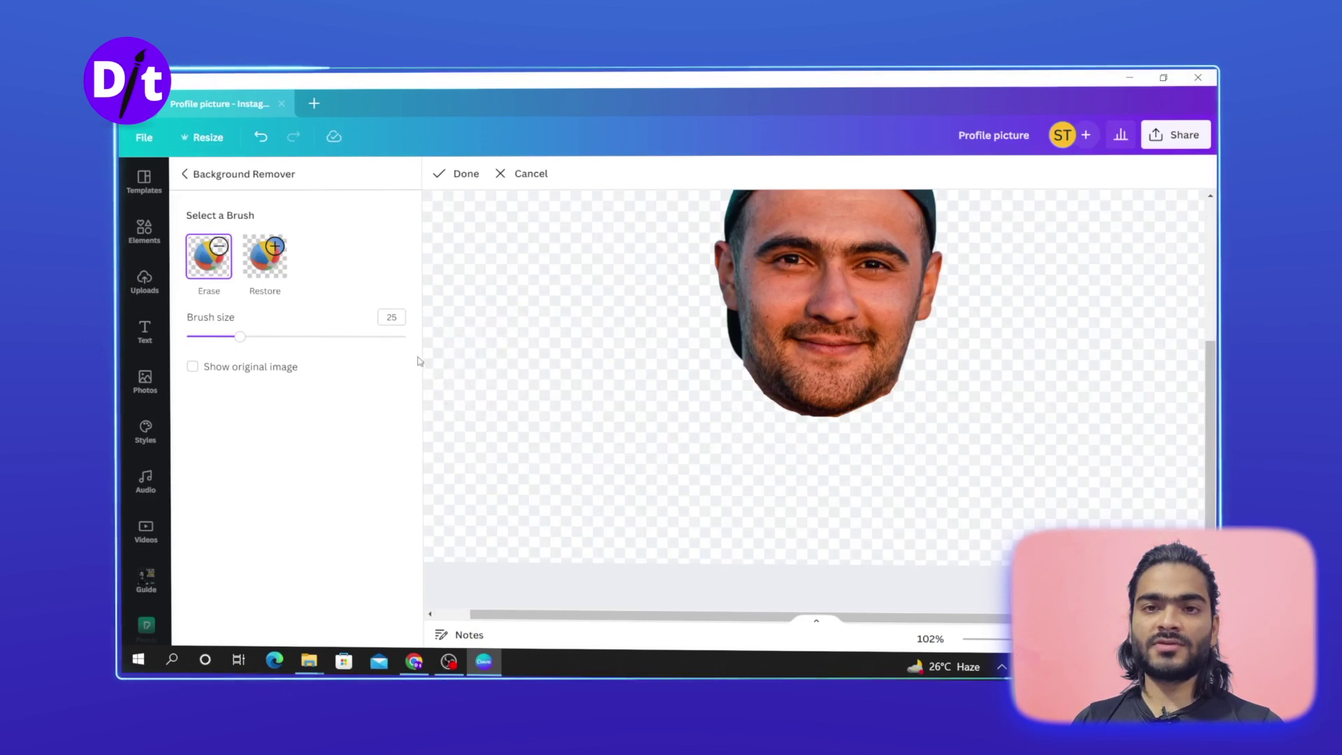
pyautogui.click(464, 175)
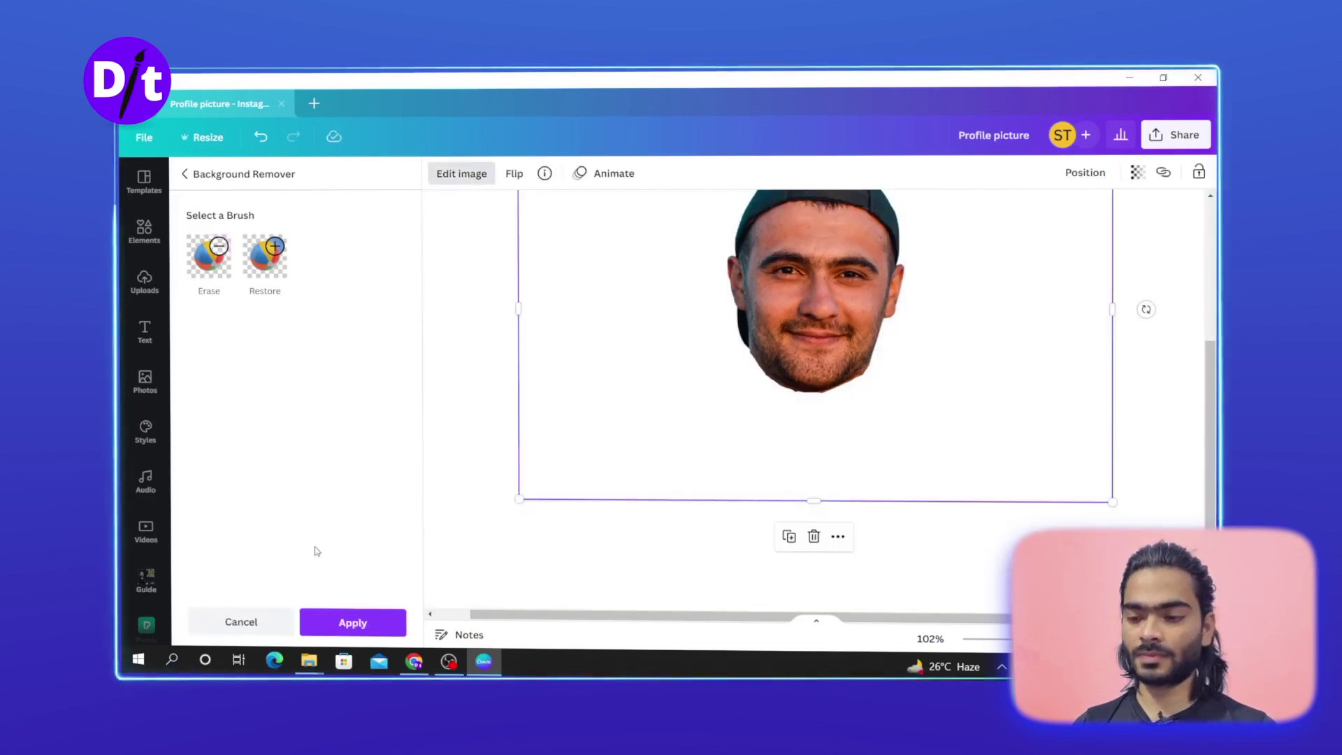
pyautogui.click(353, 622)
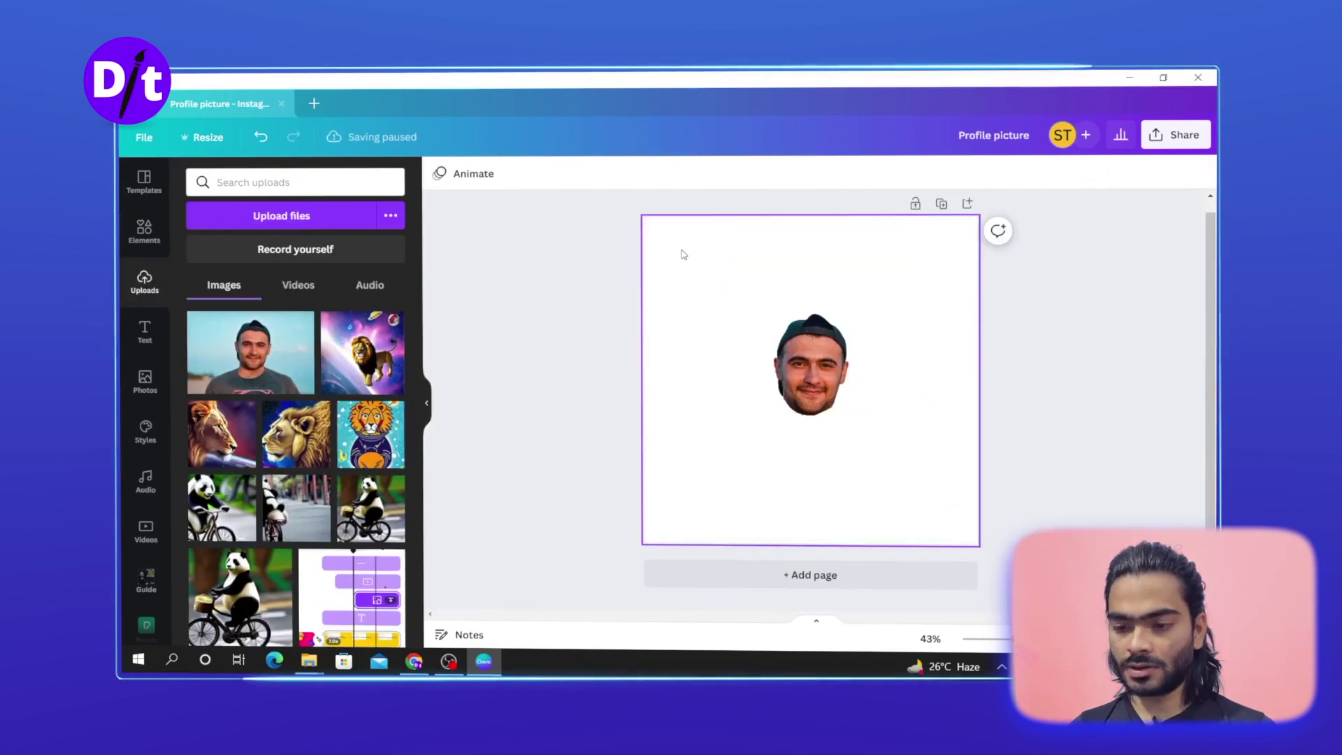
pyautogui.click(684, 254)
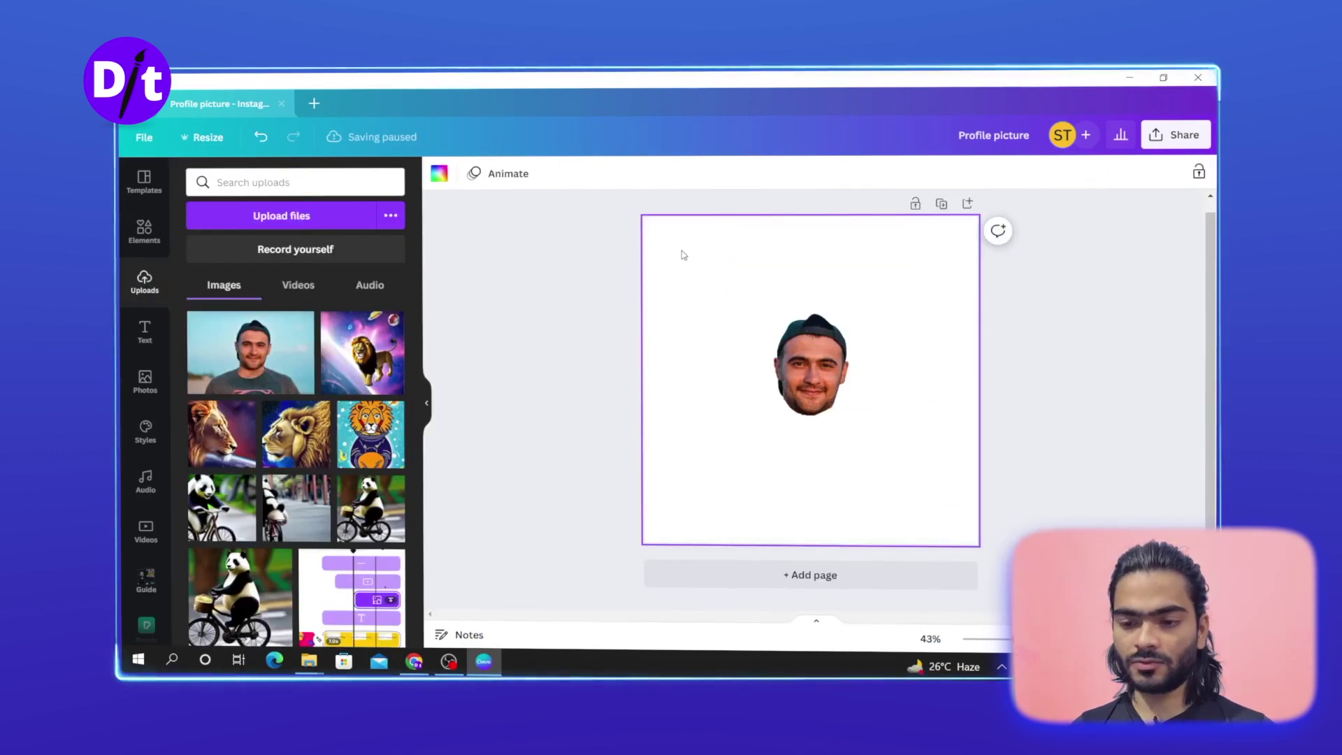
# Fill the page background with dark red #8B0505
pyautogui.click(437, 175)
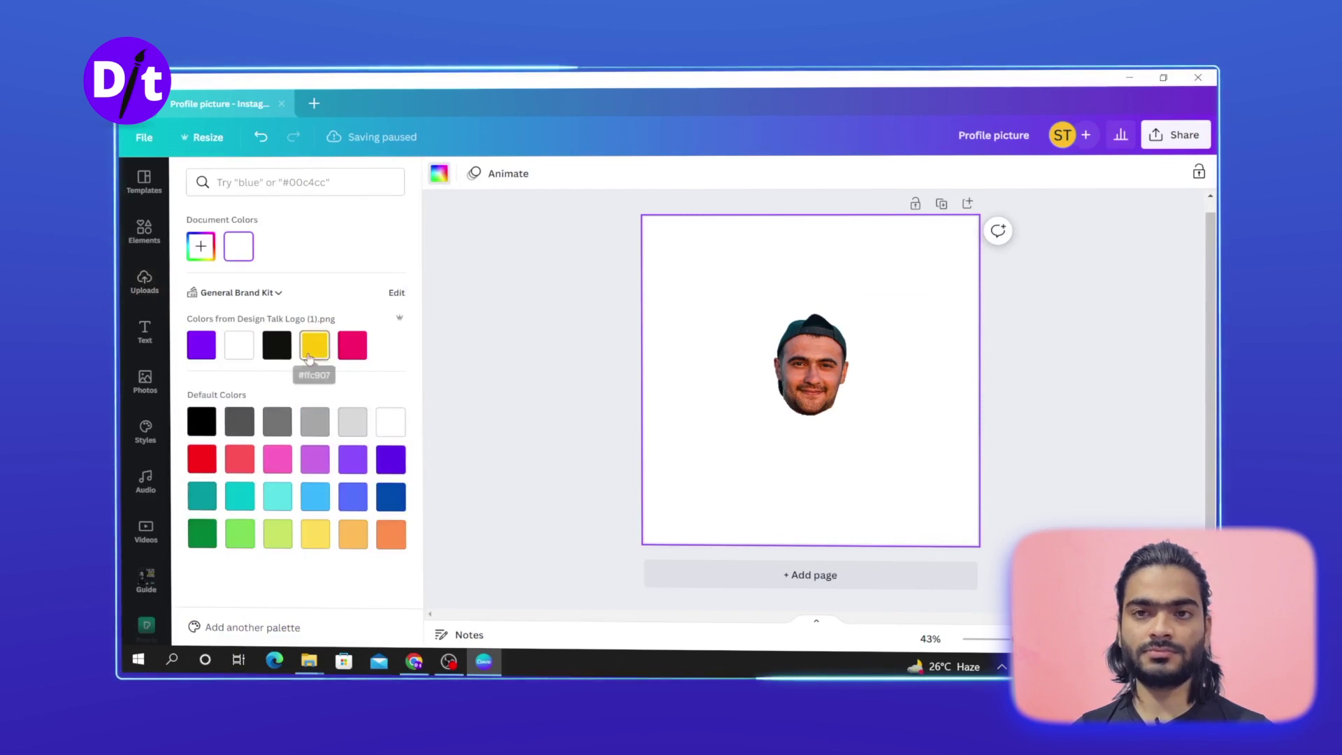
pyautogui.click(201, 459)
pyautogui.click(200, 258)
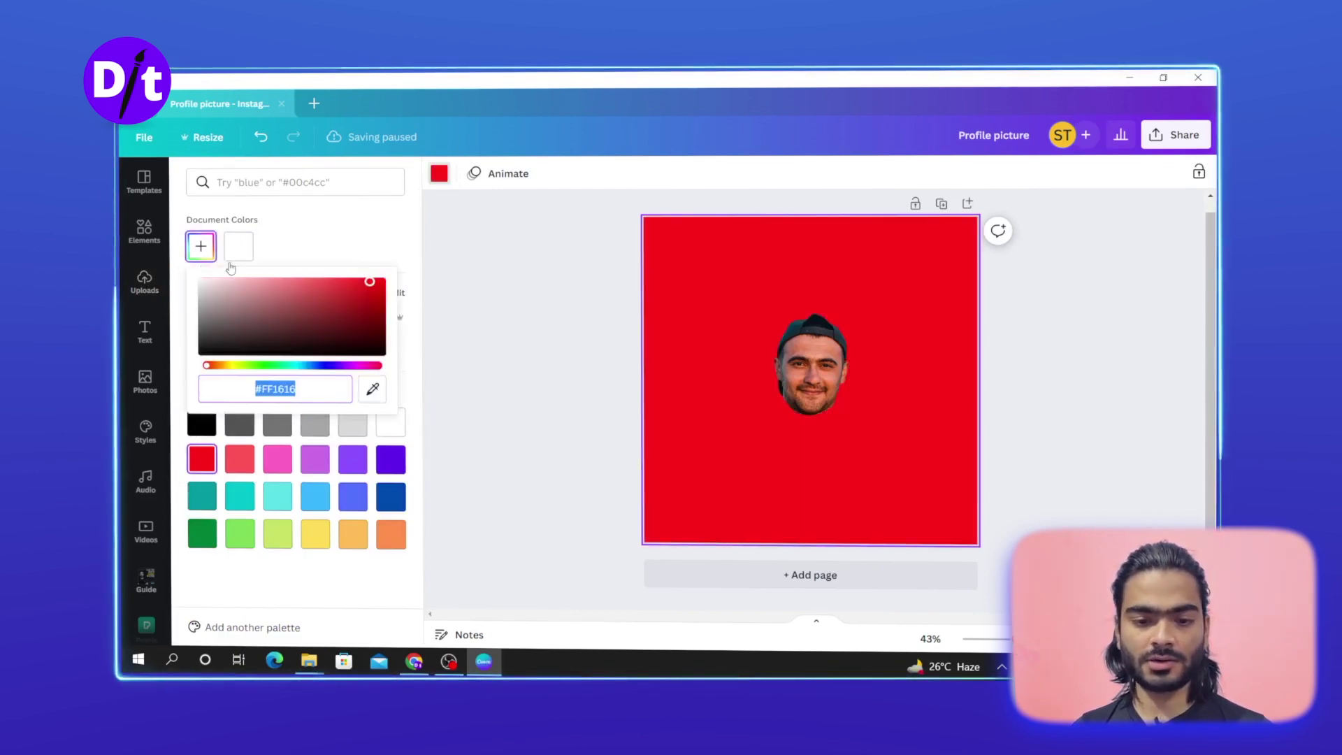
pyautogui.write('#8B0000')
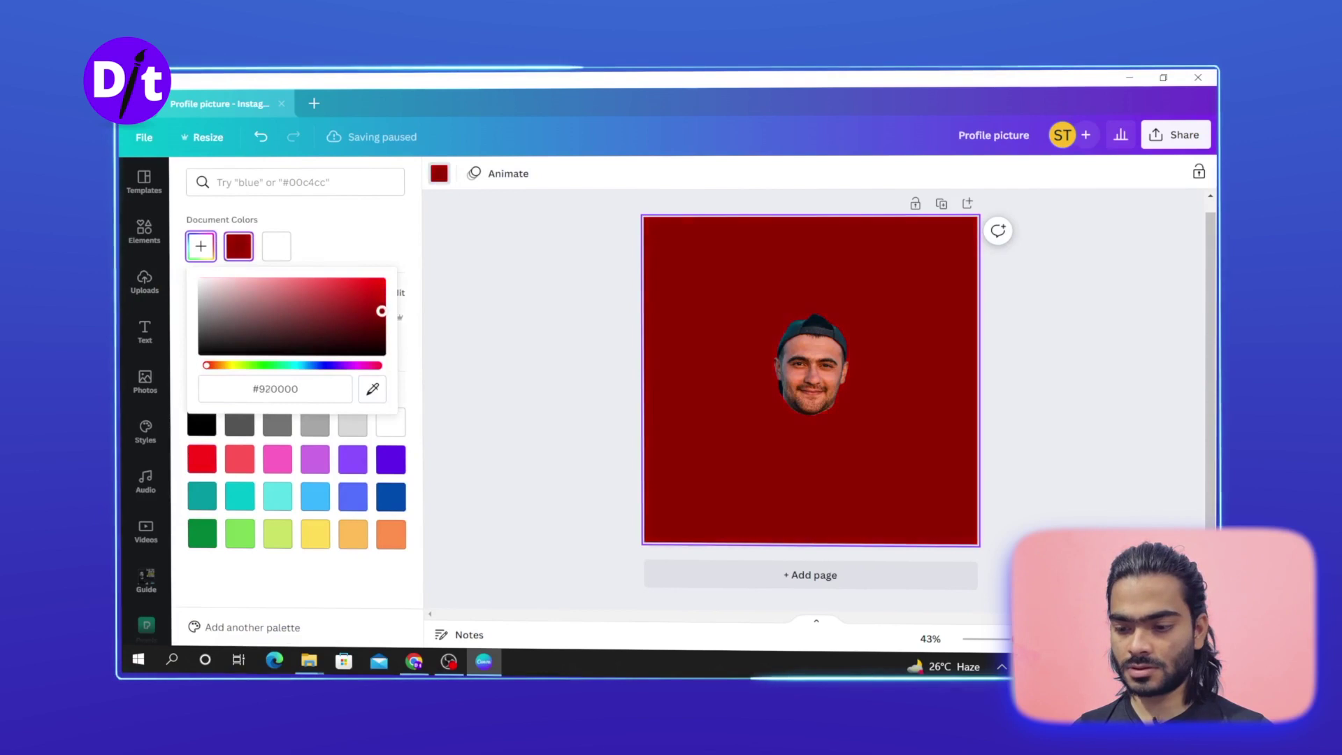
pyautogui.click(380, 315)
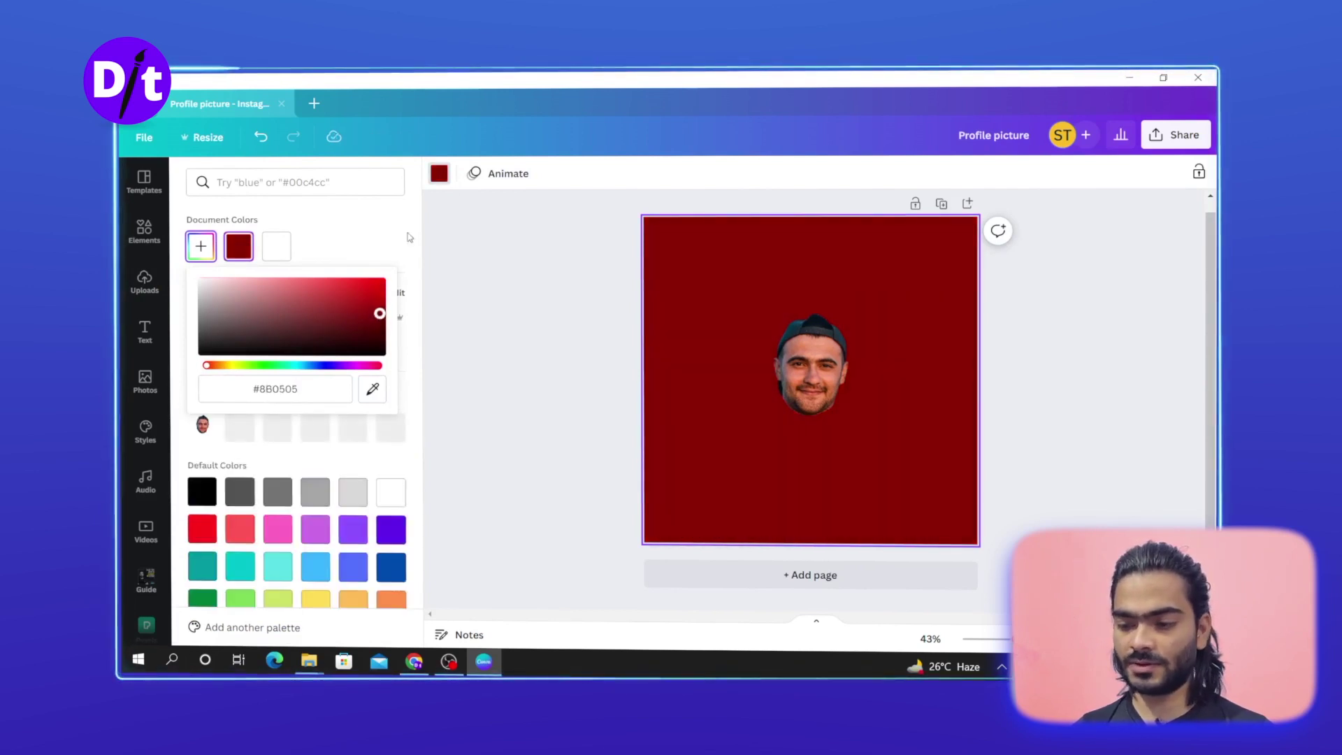
pyautogui.click(514, 279)
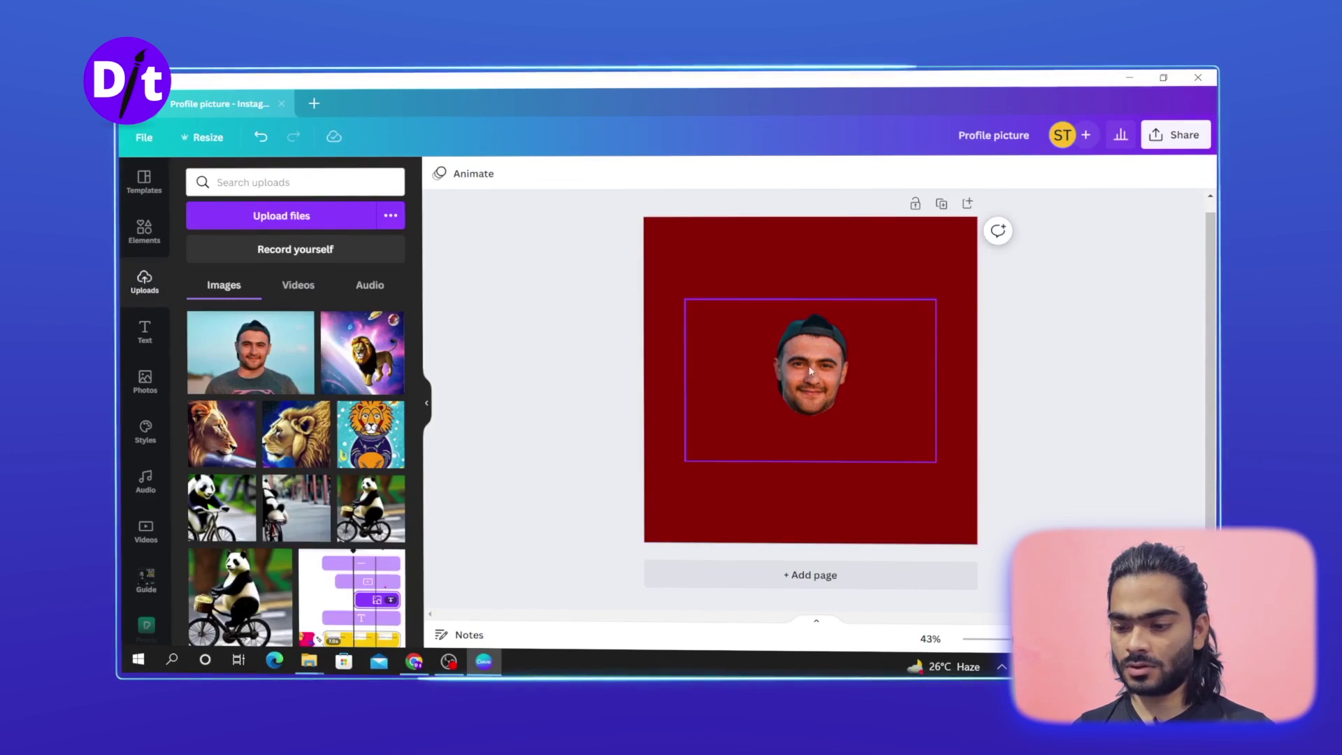
pyautogui.moveTo(811, 370); pyautogui.dragTo(818, 379)
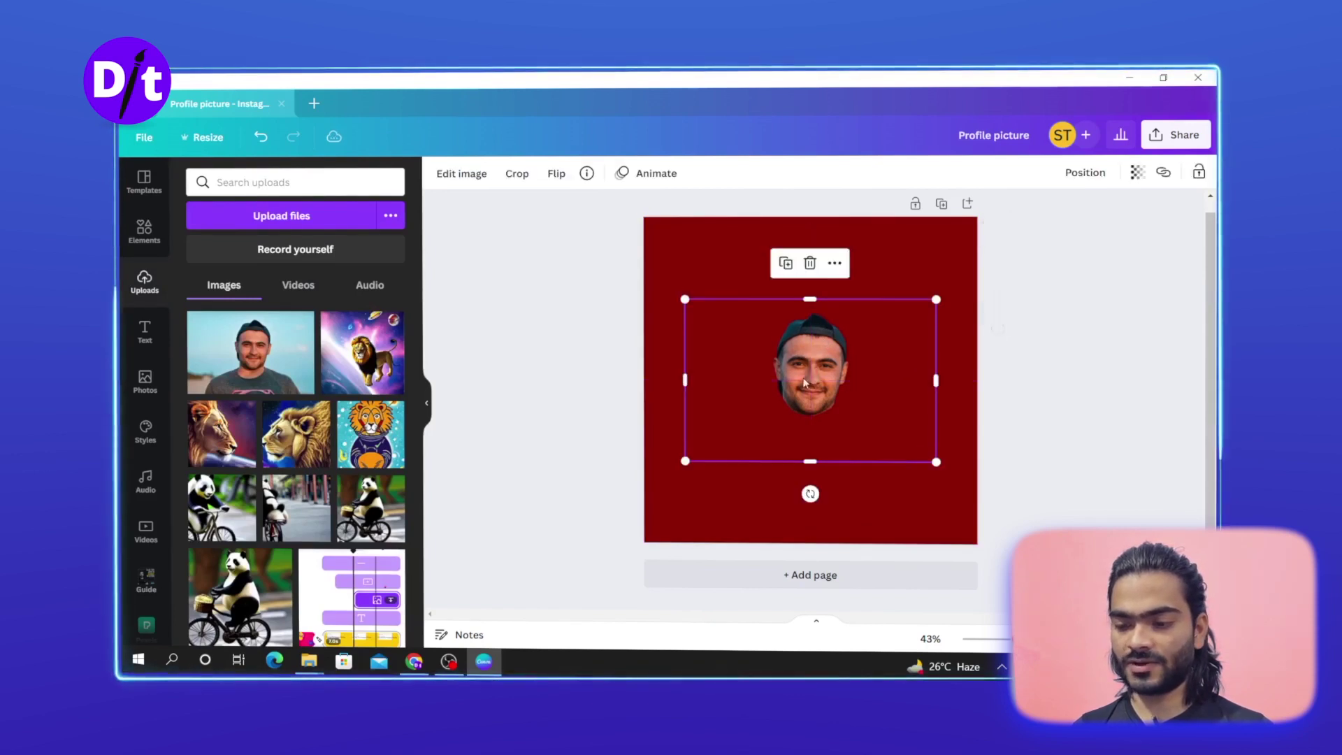
# Add a white Glow shadow to the face: size 9, transparency 100, blur 0
pyautogui.click(460, 174)
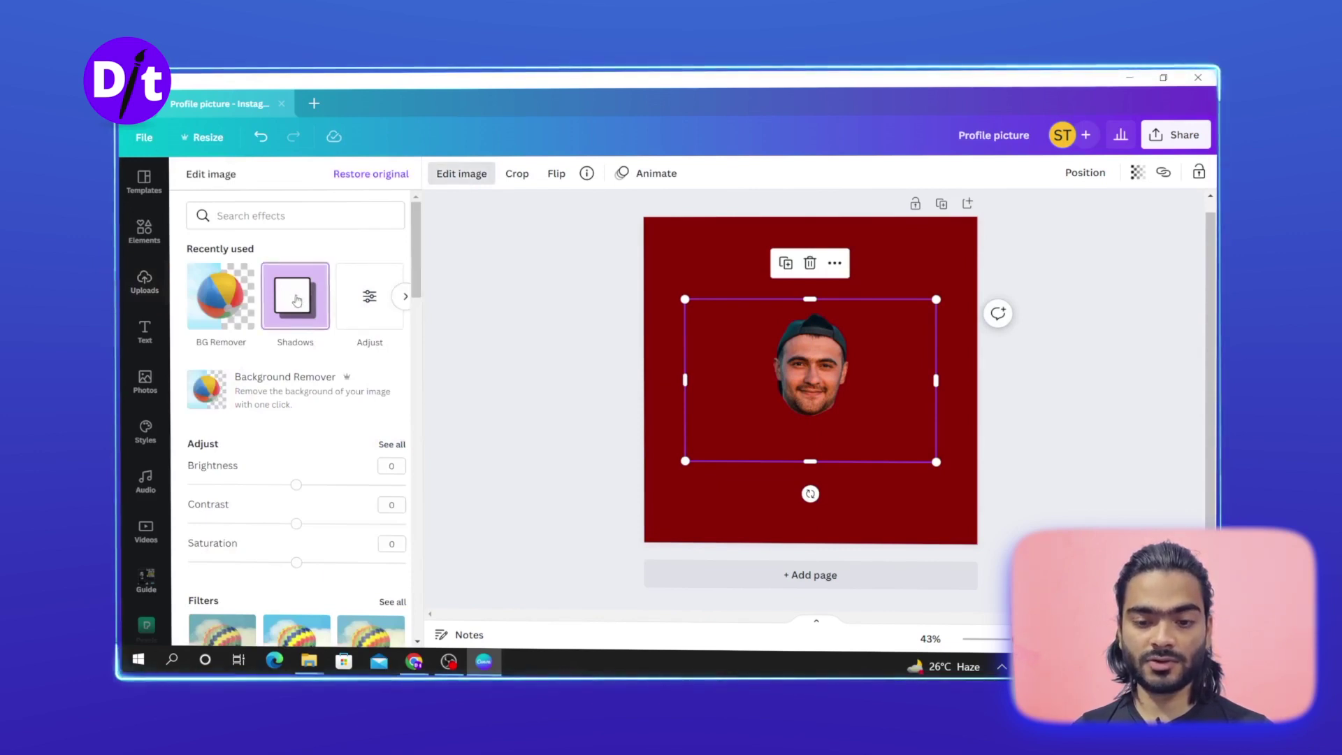
pyautogui.click(293, 300)
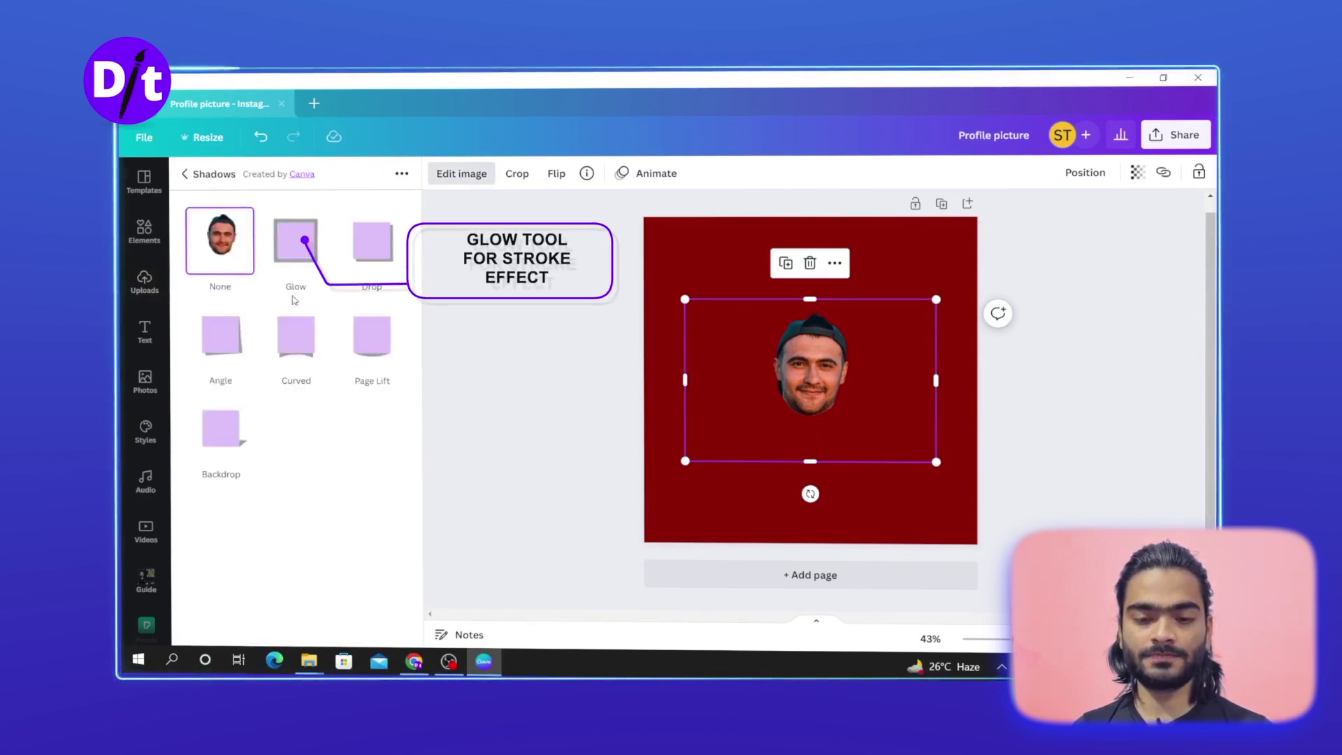
pyautogui.click(297, 244)
pyautogui.click(296, 243)
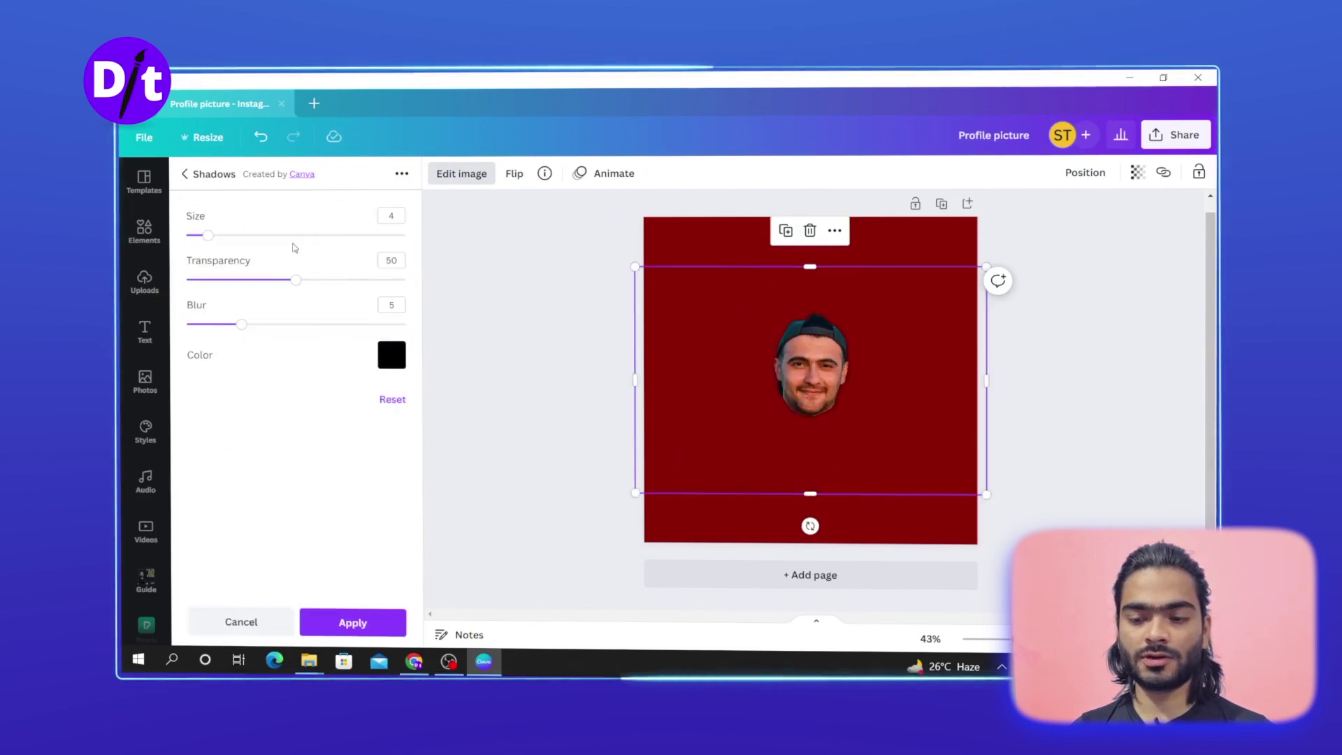
pyautogui.moveTo(208, 236); pyautogui.dragTo(221, 238)
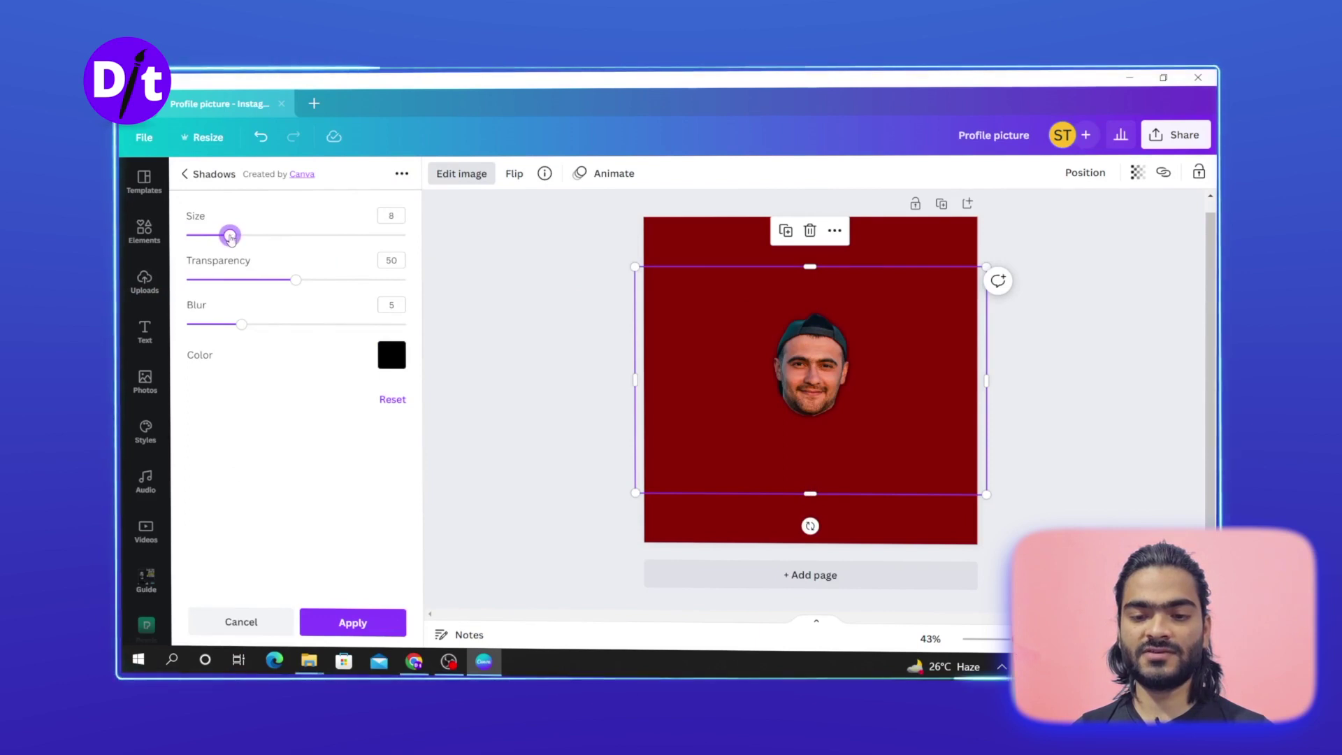
pyautogui.moveTo(295, 279); pyautogui.dragTo(407, 280)
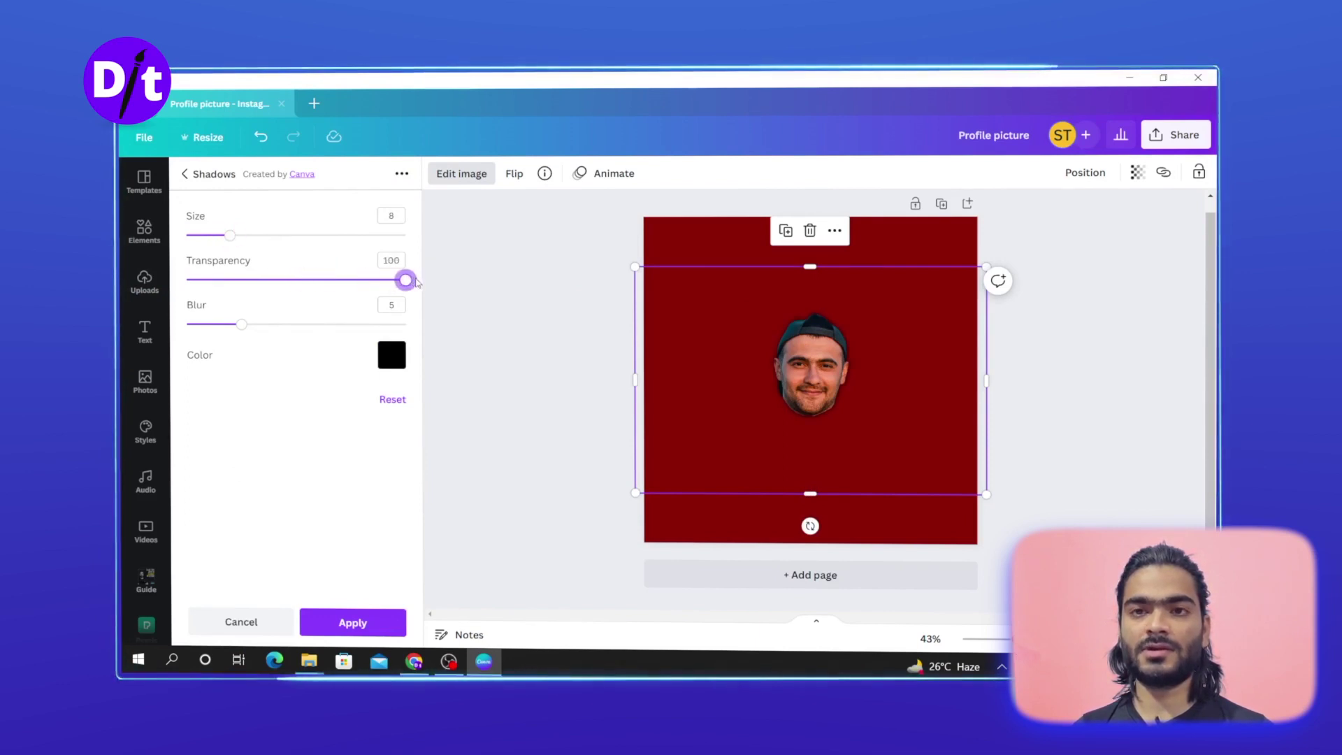
pyautogui.moveTo(239, 325); pyautogui.dragTo(186, 326)
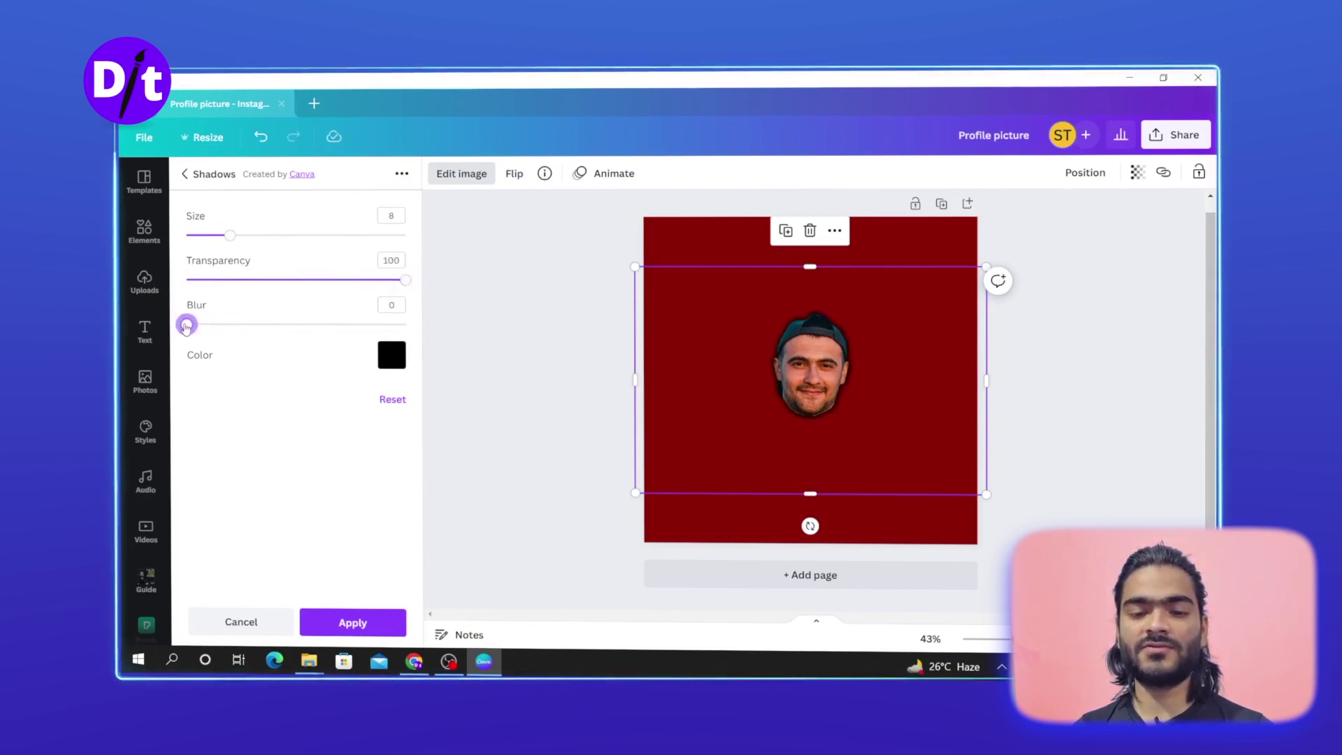
pyautogui.click(383, 358)
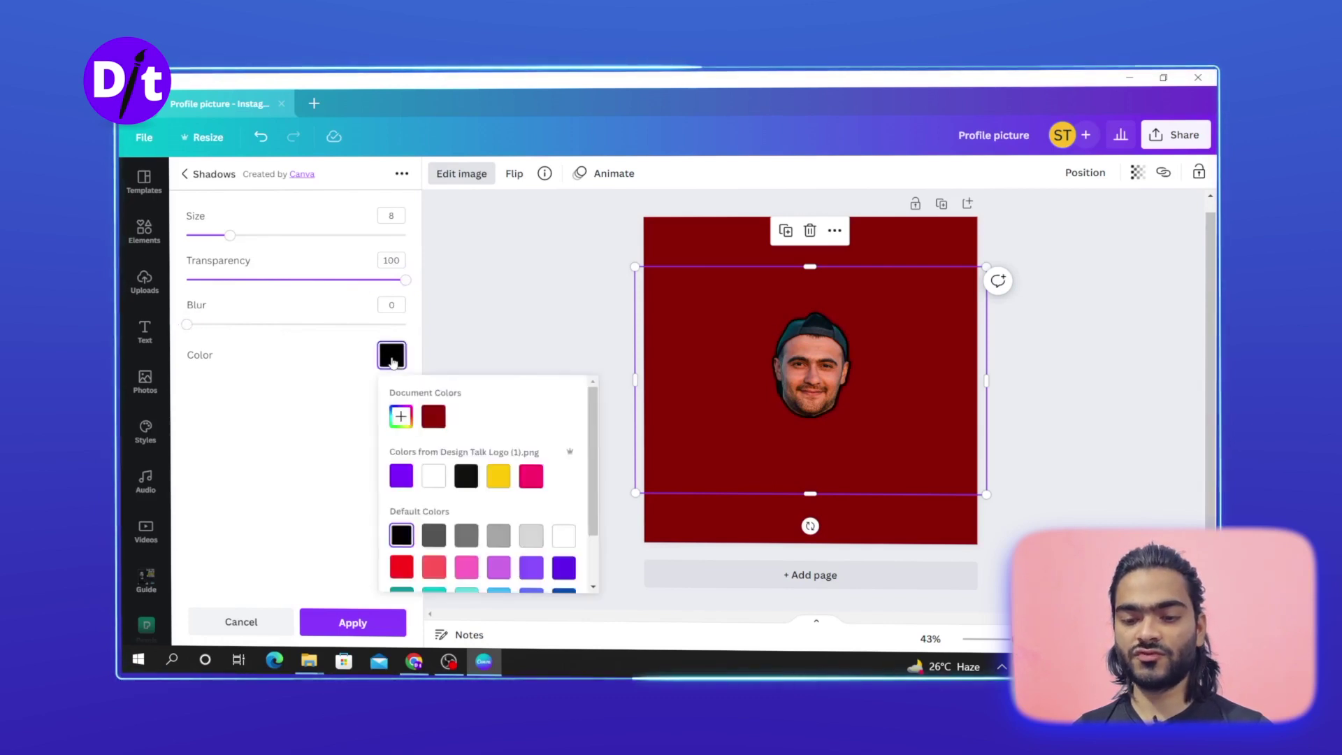
pyautogui.click(431, 487)
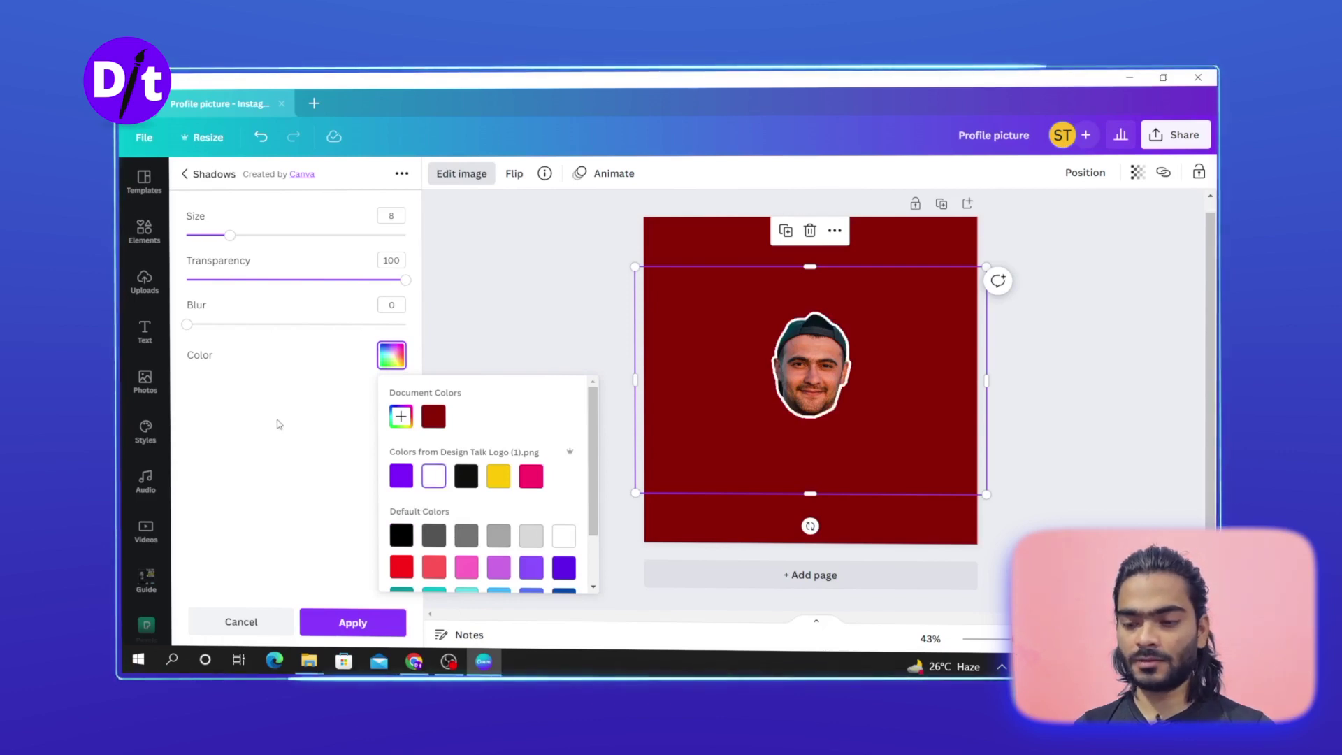
pyautogui.moveTo(230, 235); pyautogui.dragTo(235, 236)
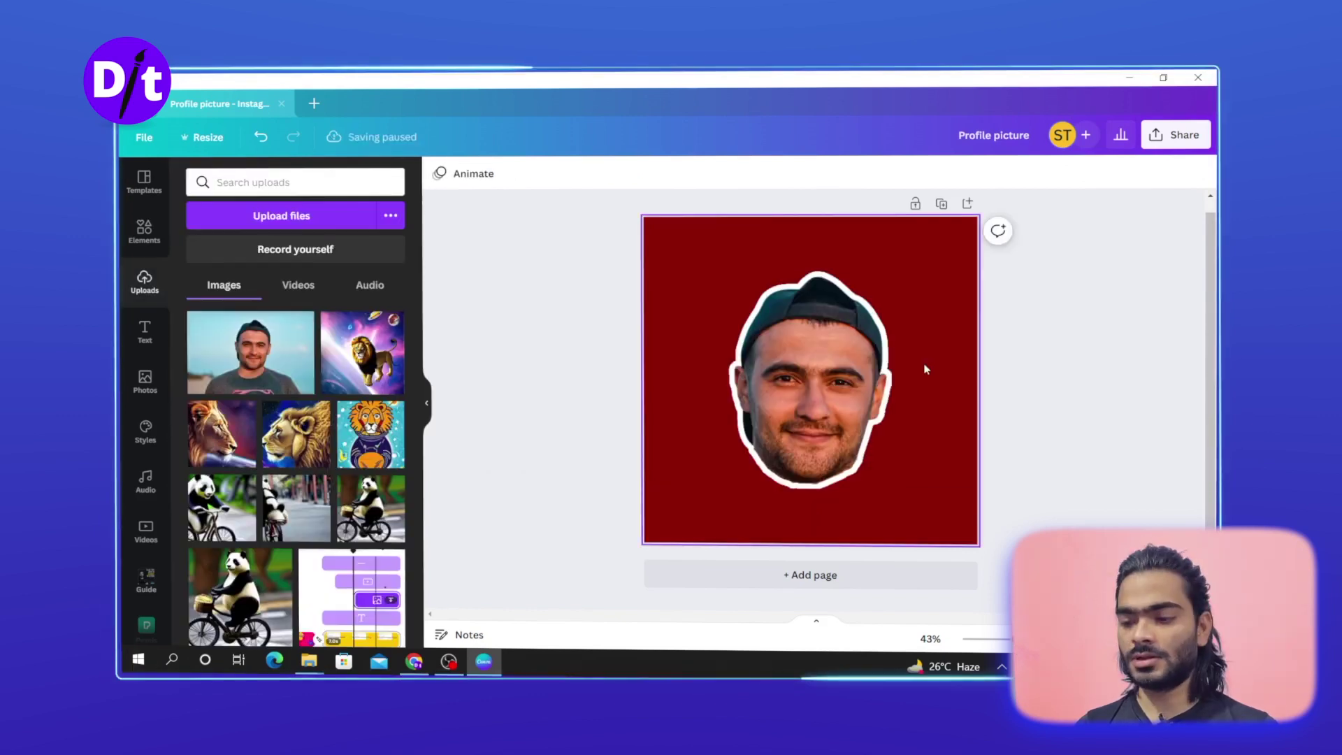
# Reselect the face cutout and reopen its image editing effects
pyautogui.click(827, 363)
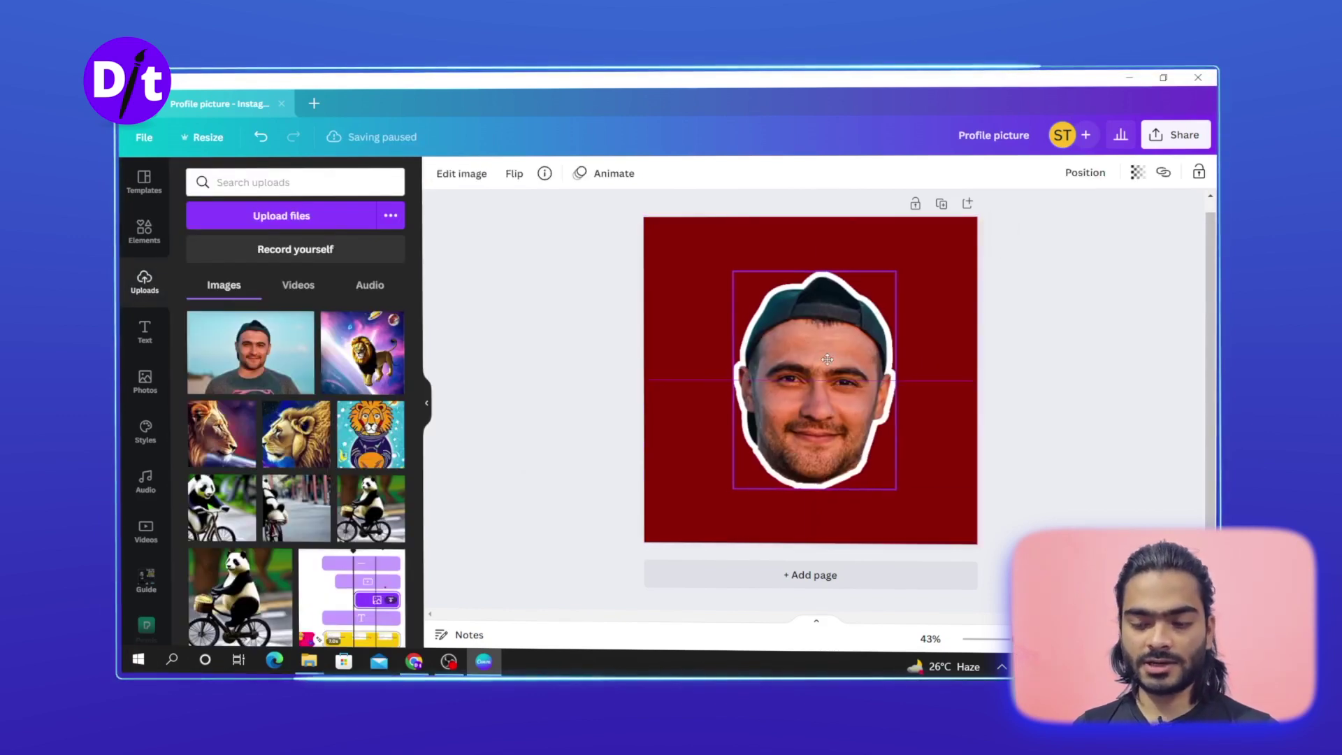
pyautogui.click(697, 272)
pyautogui.click(781, 329)
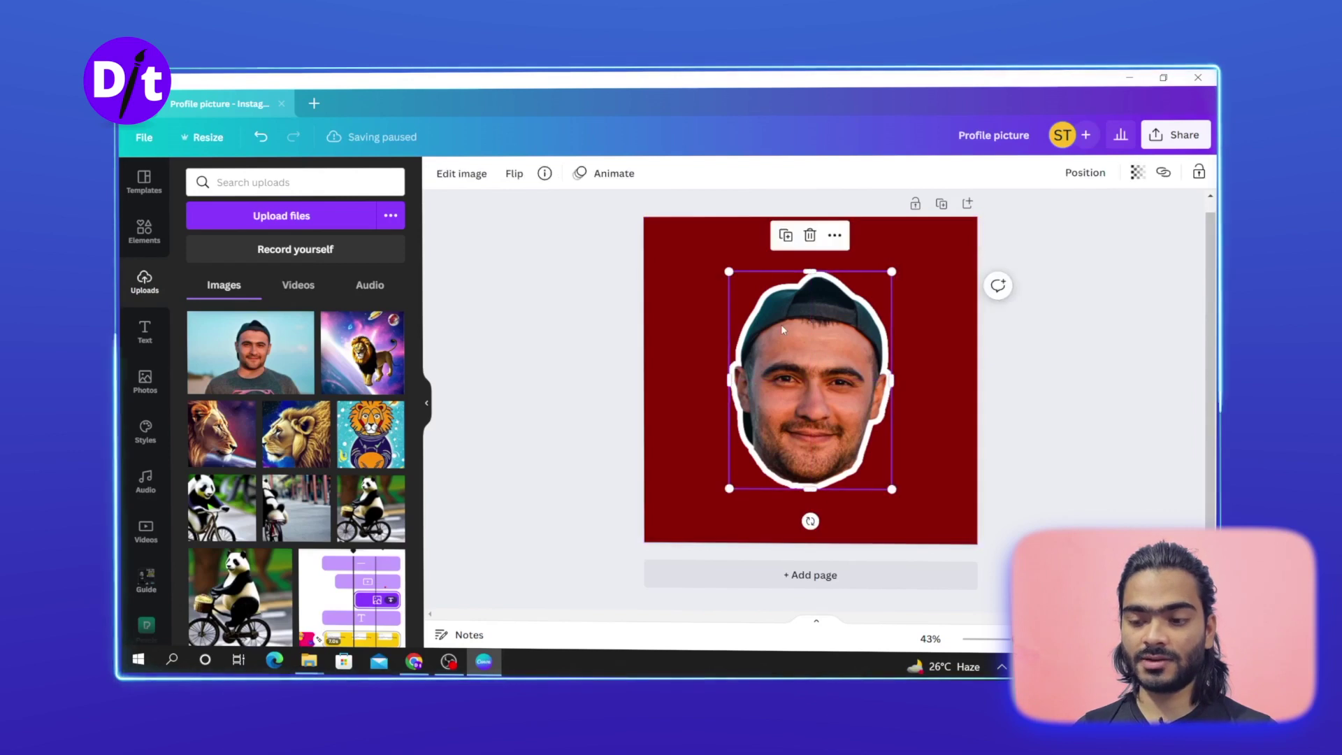
pyautogui.click(461, 173)
pyautogui.scroll(8, 263, 366)
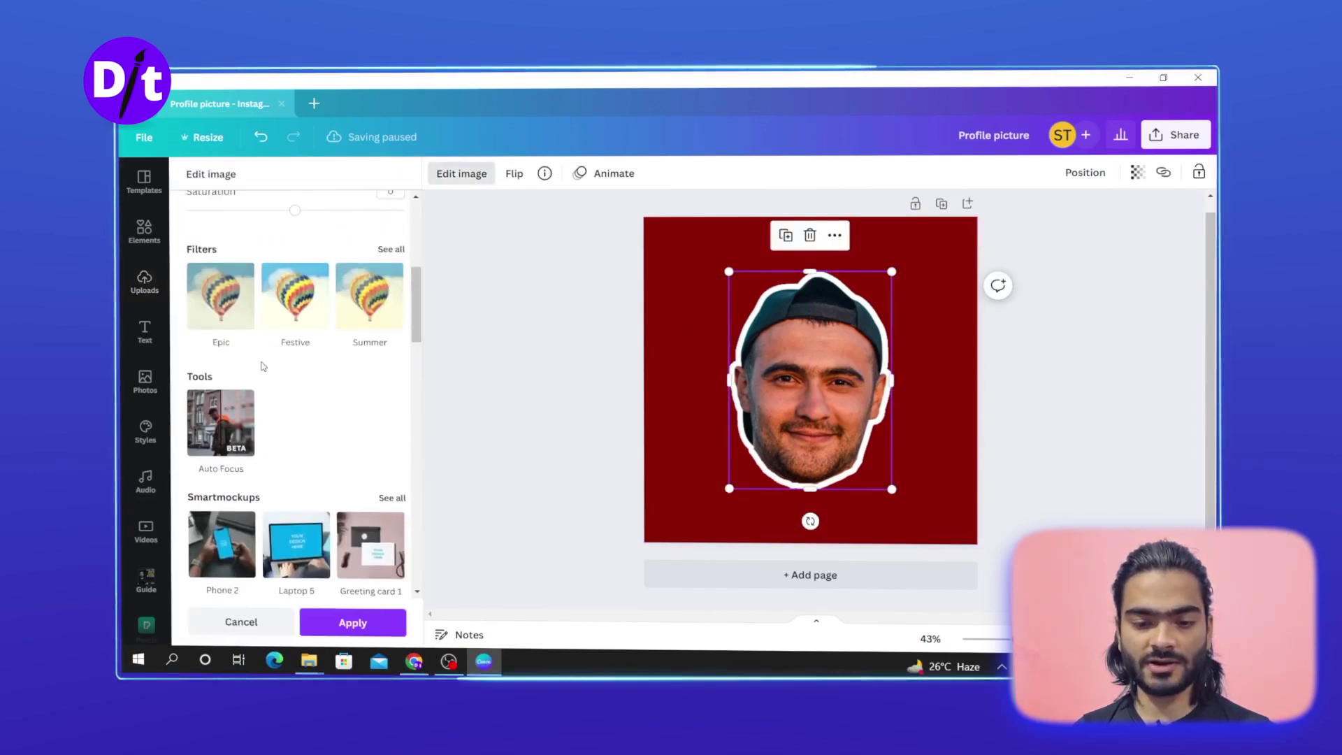
# Adjust the face: contrast 51, saturation -35, tint -78, warmth 24, highlights 37, shadows -29
pyautogui.scroll(-2, 258, 376)
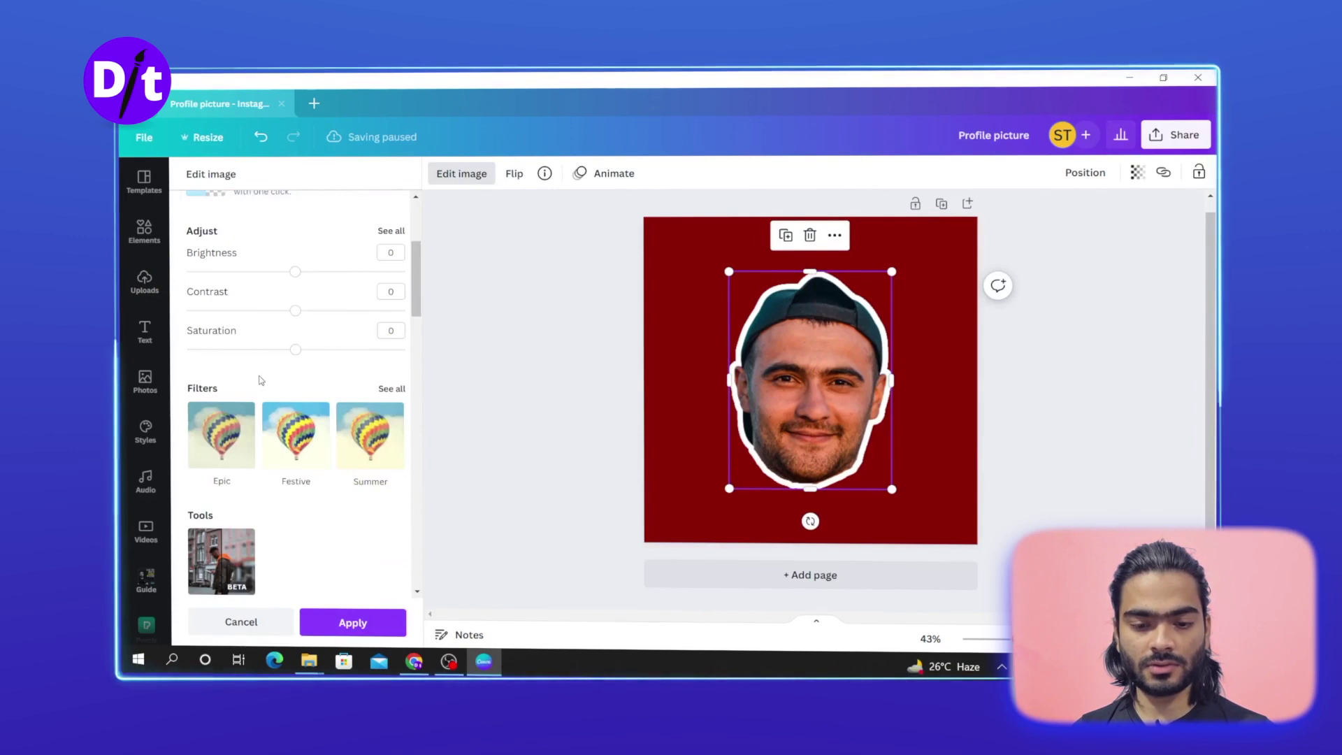
pyautogui.scroll(1, 261, 379)
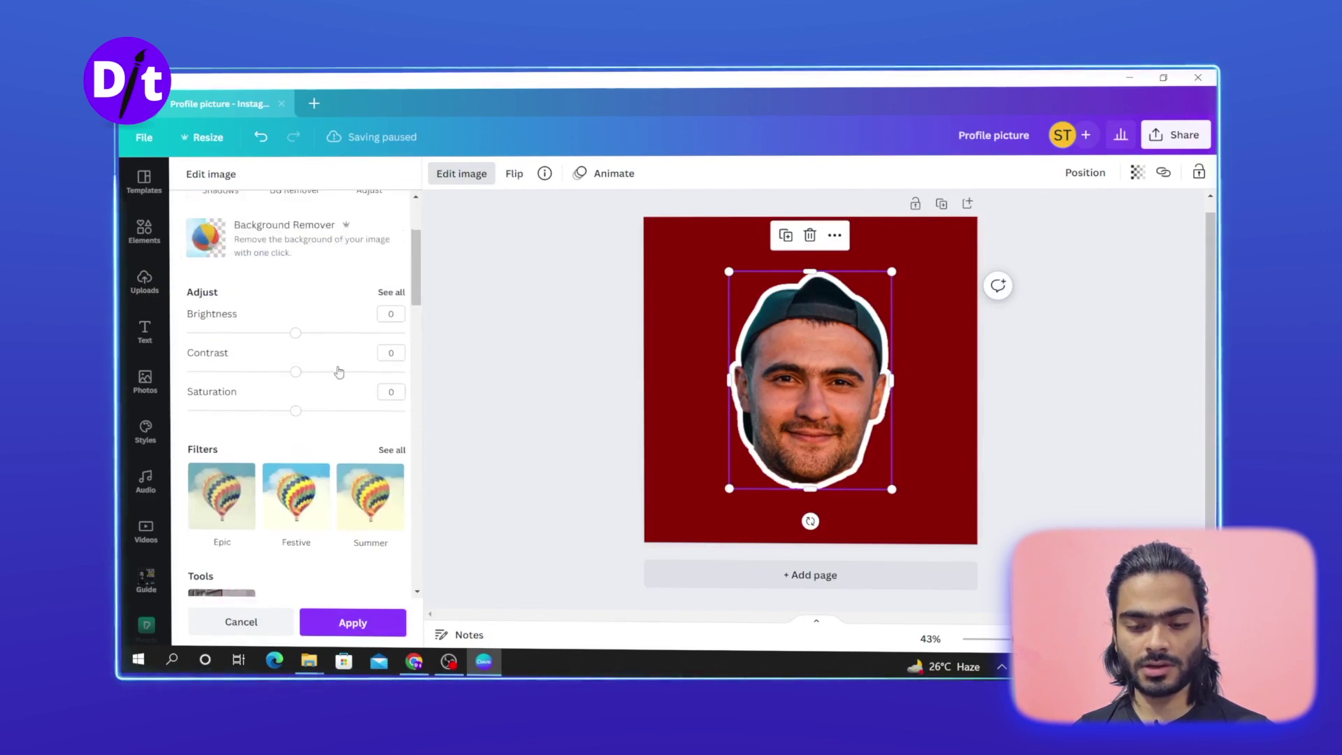
pyautogui.click(383, 300)
pyautogui.moveTo(290, 313); pyautogui.dragTo(352, 274)
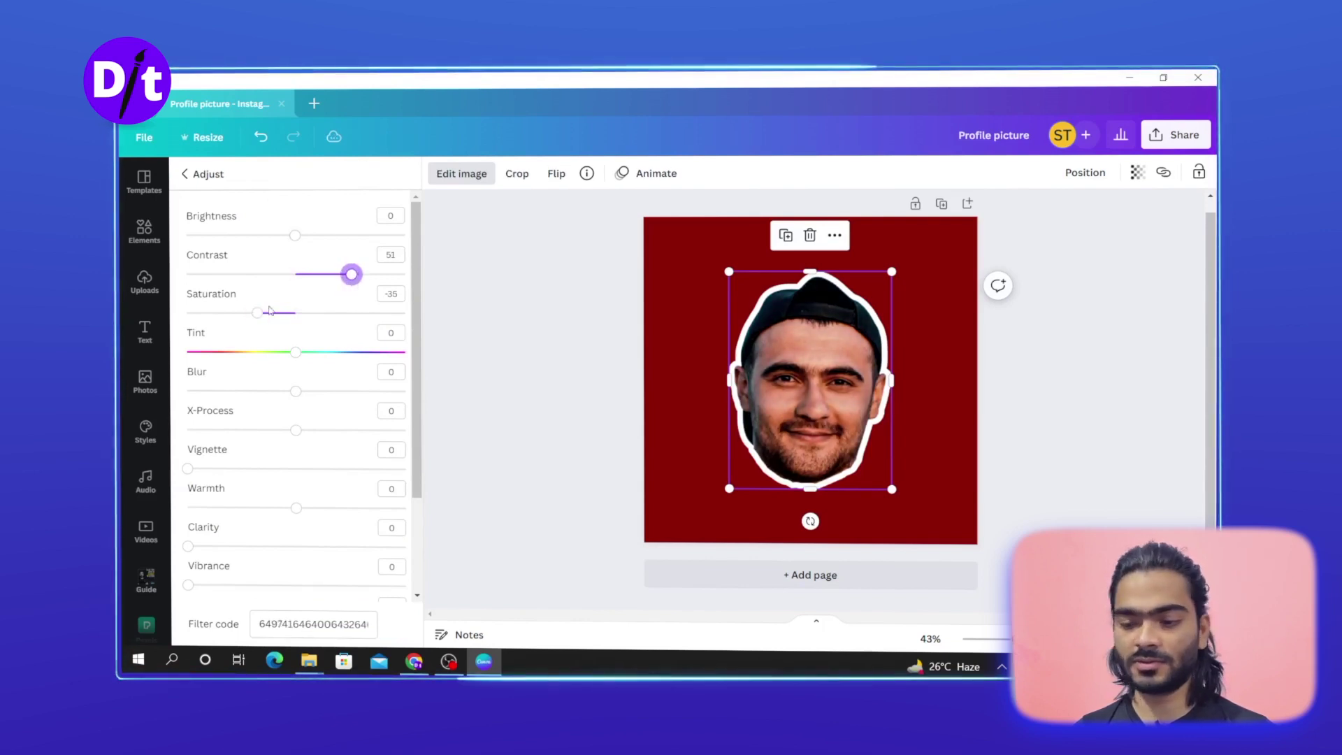
pyautogui.moveTo(295, 352); pyautogui.dragTo(279, 352)
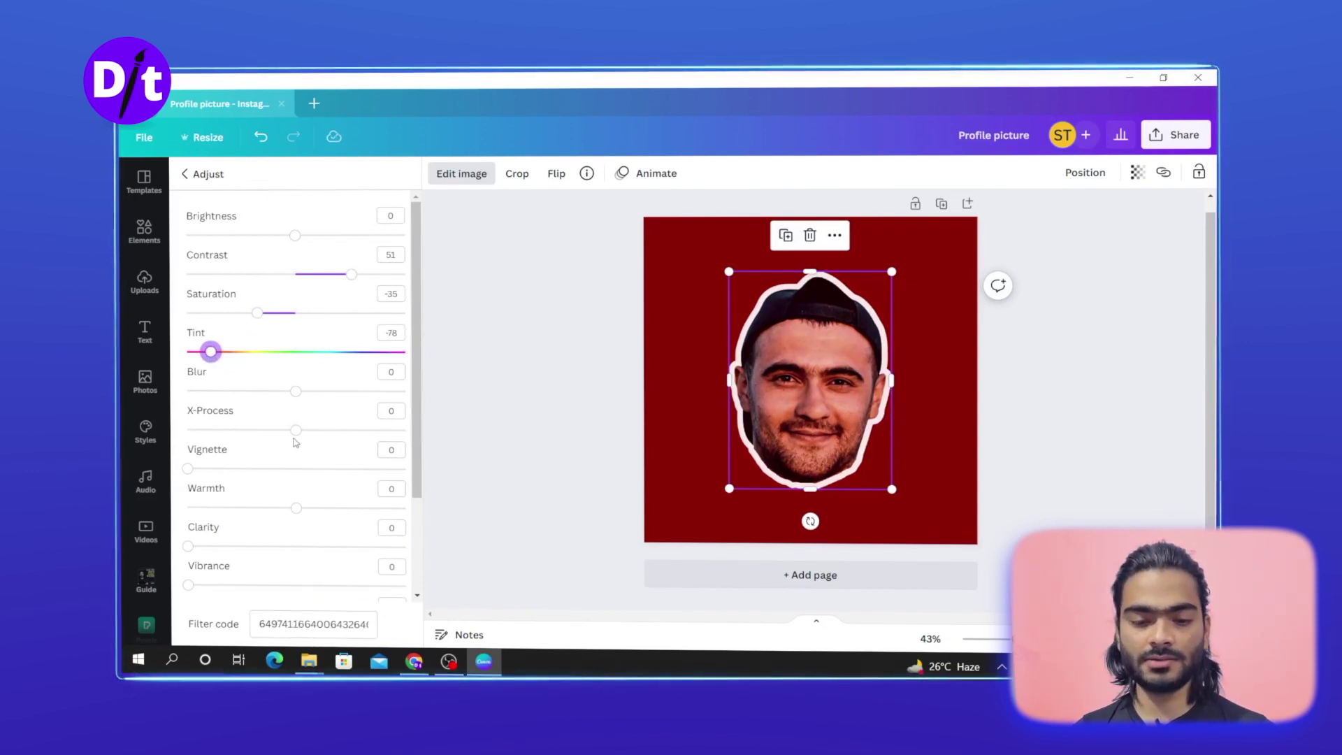
pyautogui.scroll(-3, 323, 511)
pyautogui.moveTo(296, 496); pyautogui.dragTo(266, 534)
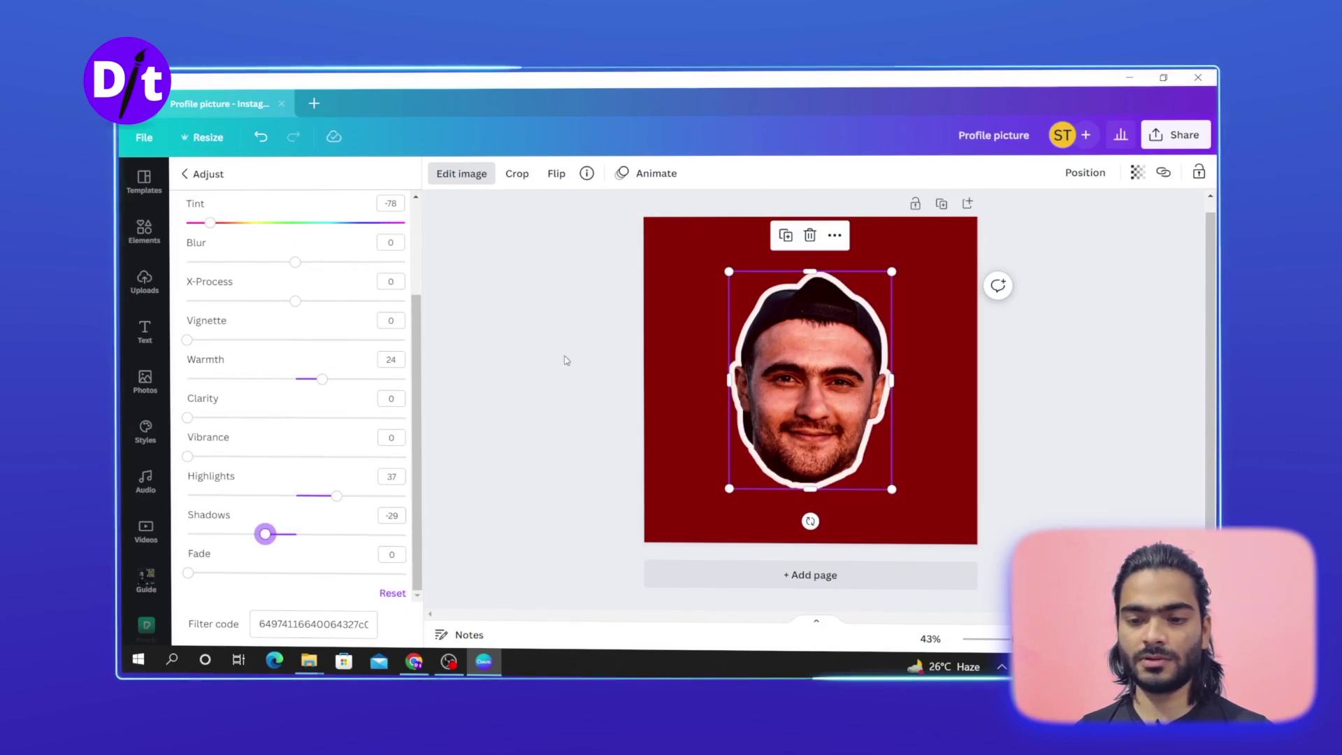
pyautogui.press('Escape')
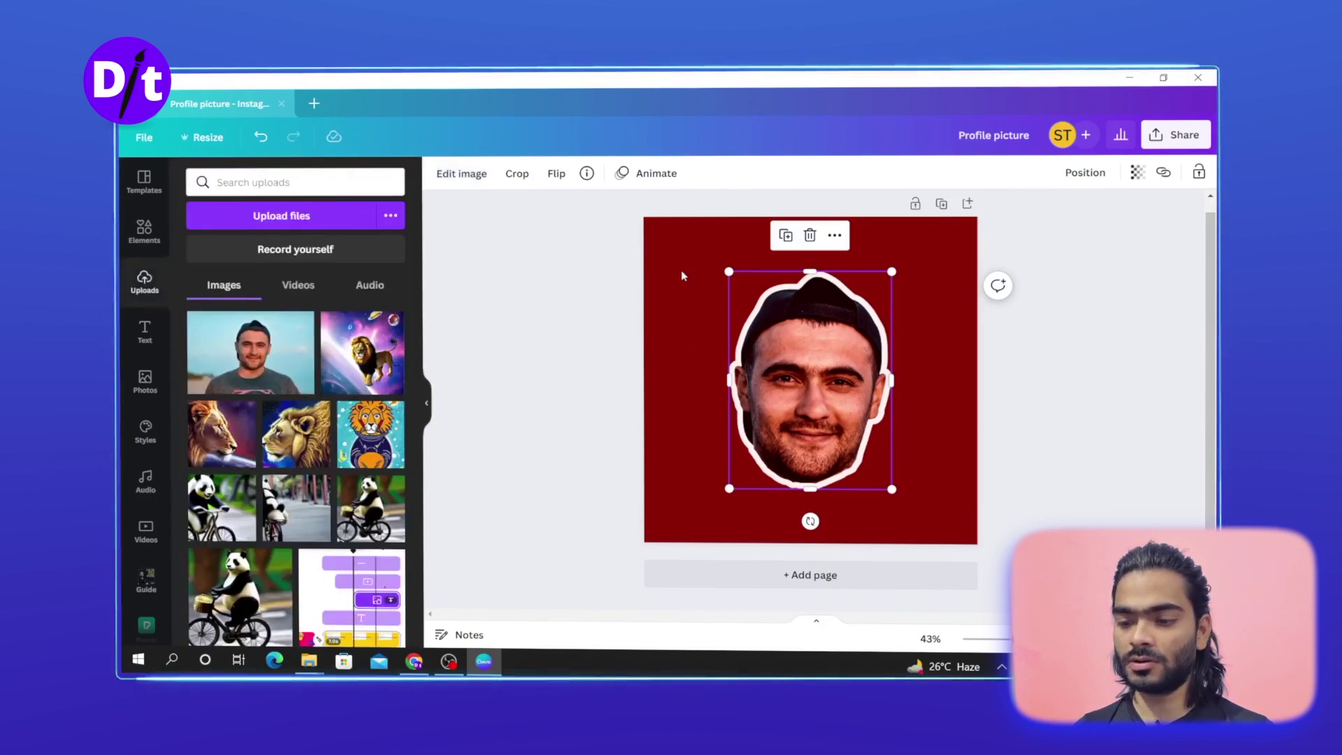
# Search Elements for 'ligh' and add the soft light glow graphic
pyautogui.click(681, 275)
pyautogui.click(811, 321)
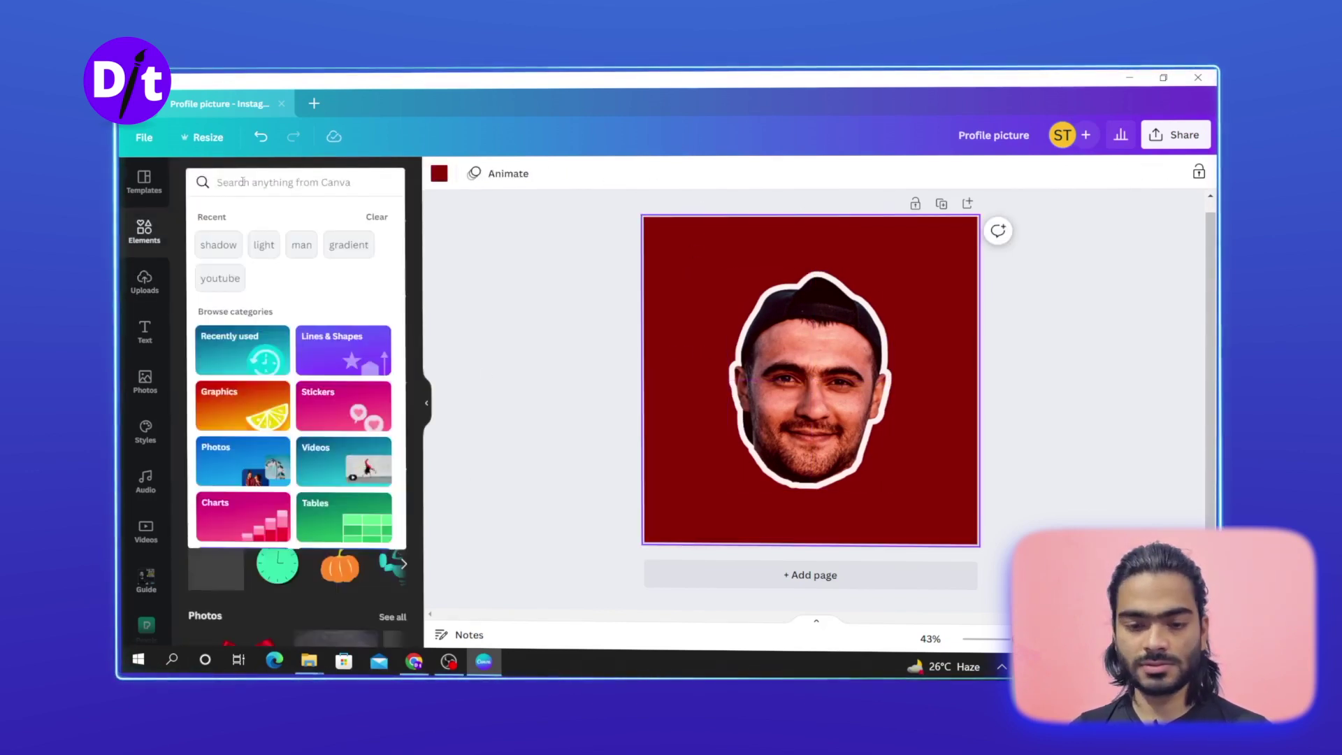
pyautogui.click(242, 182)
pyautogui.write('light')
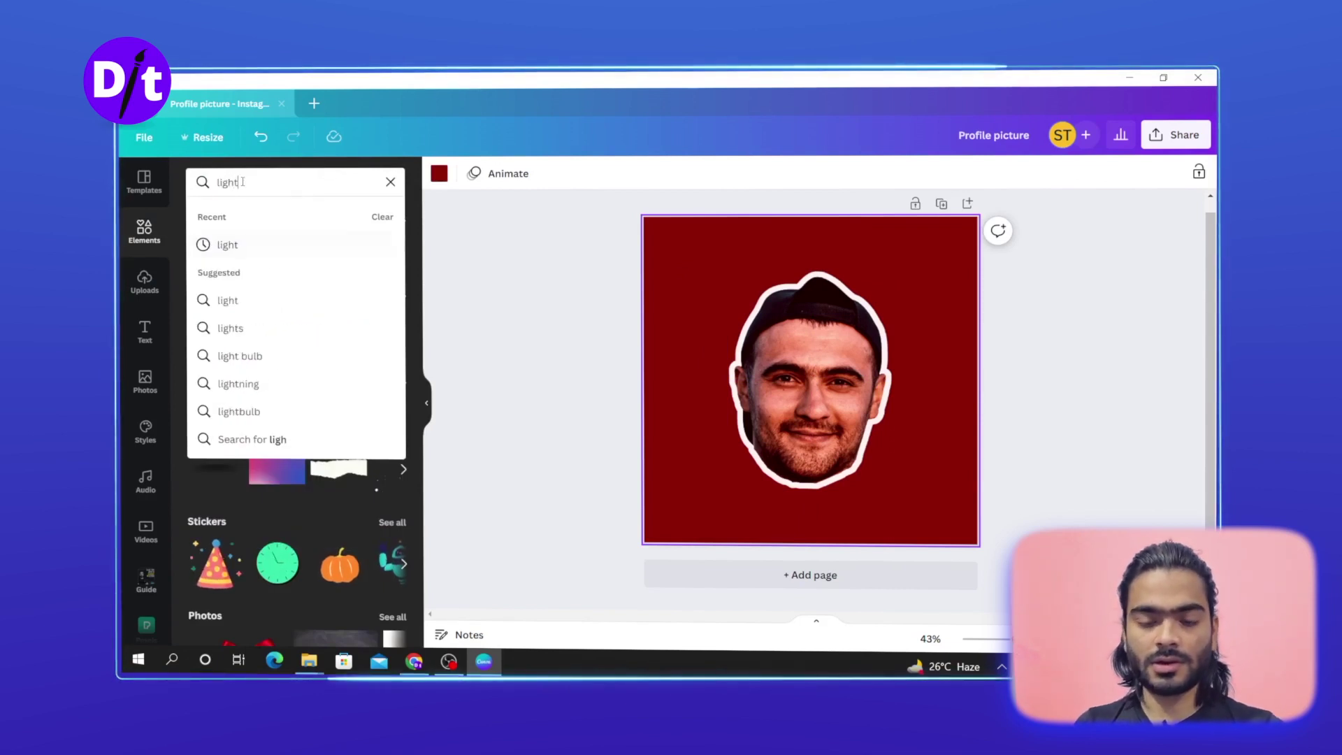
pyautogui.press('Return')
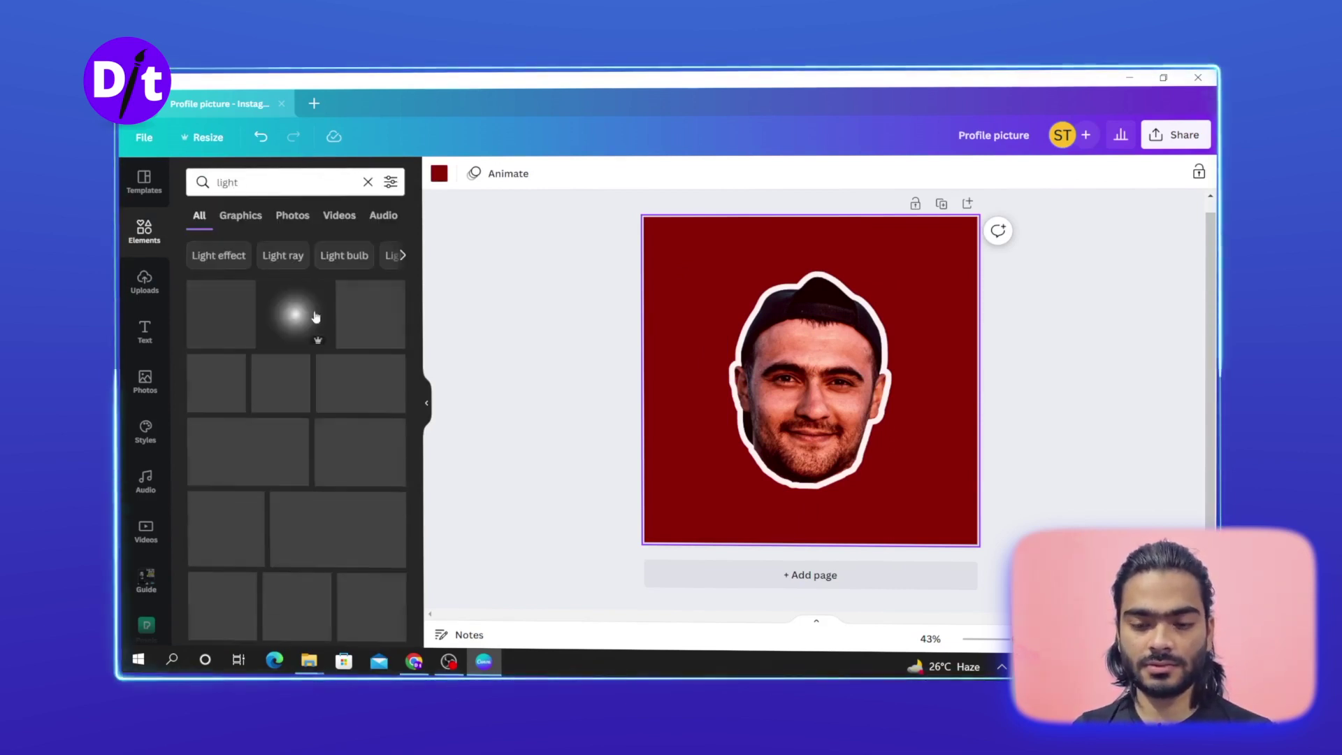
pyautogui.click(297, 308)
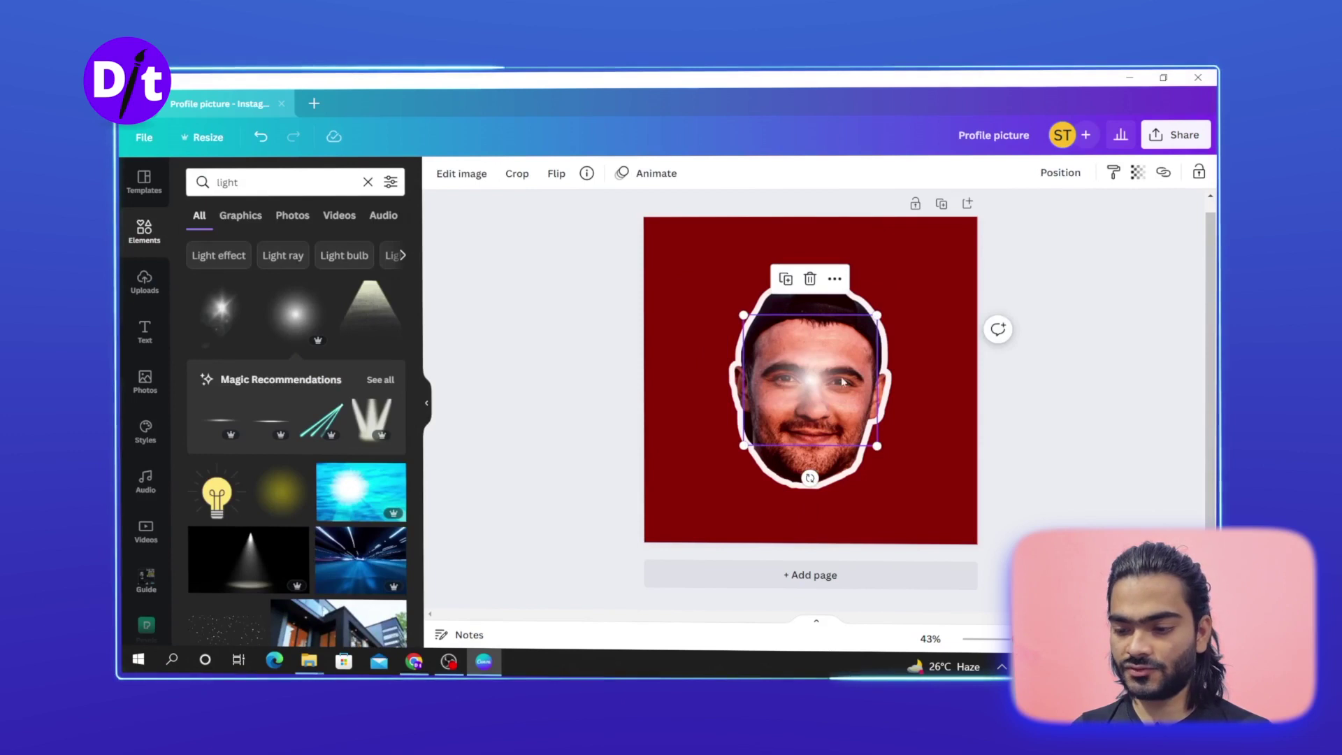
# Enlarge the light glow, send it behind the face, and fit it around the head
pyautogui.moveTo(811, 381); pyautogui.dragTo(793, 303)
pyautogui.moveTo(860, 372); pyautogui.dragTo(1027, 544)
pyautogui.moveTo(944, 448); pyautogui.dragTo(884, 447)
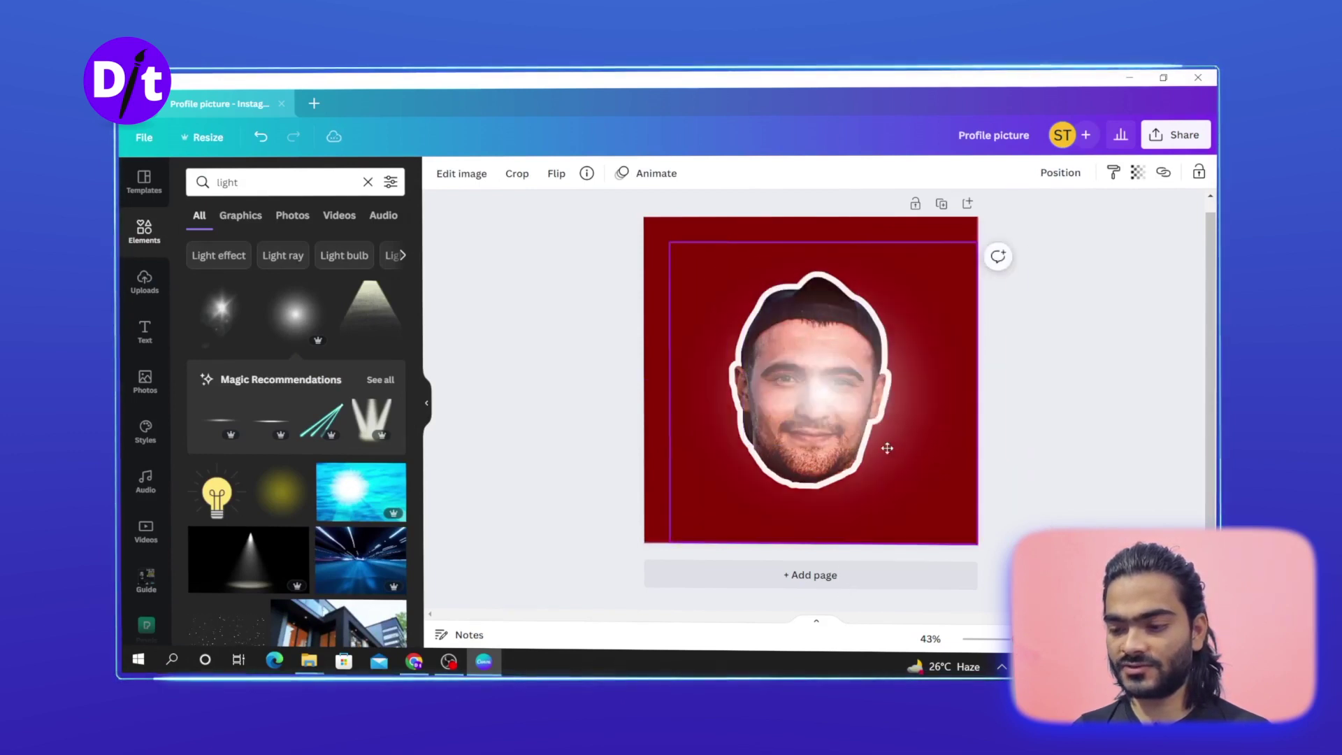
pyautogui.rightClick(893, 401)
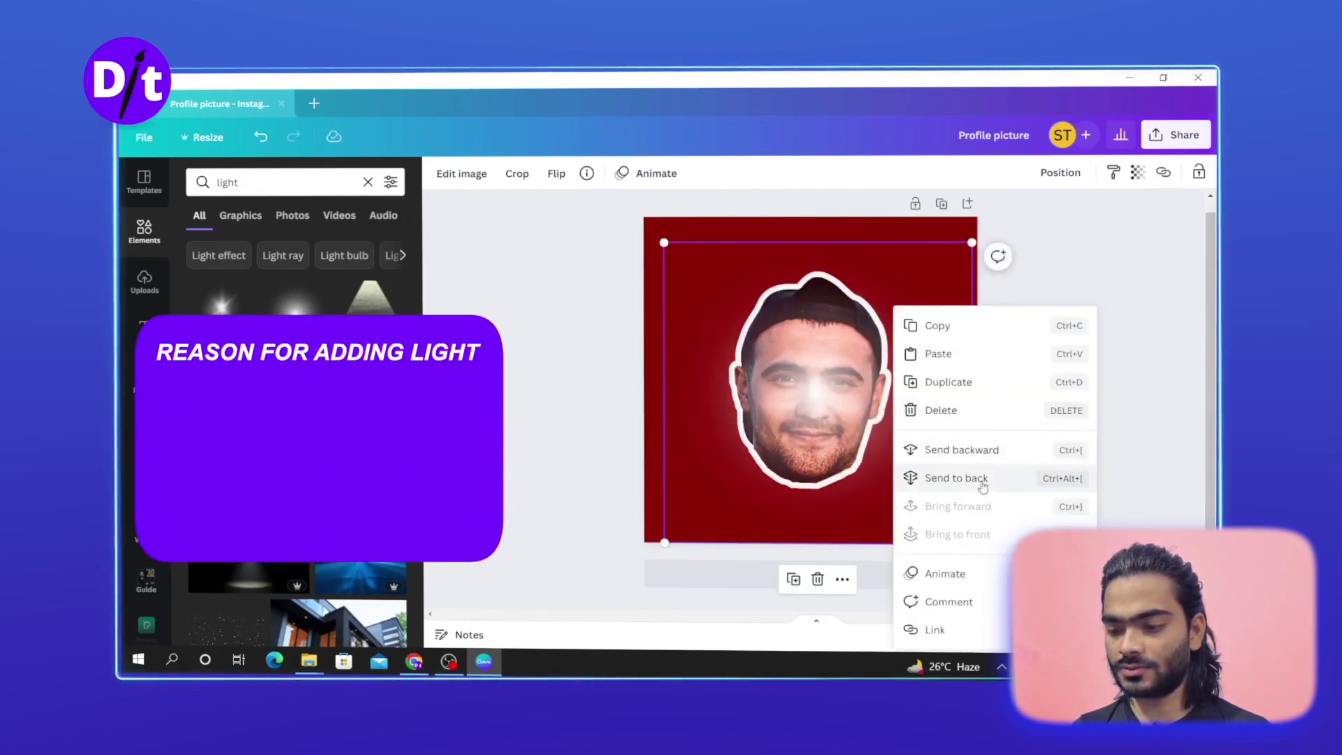
pyautogui.click(957, 469)
pyautogui.press('Escape')
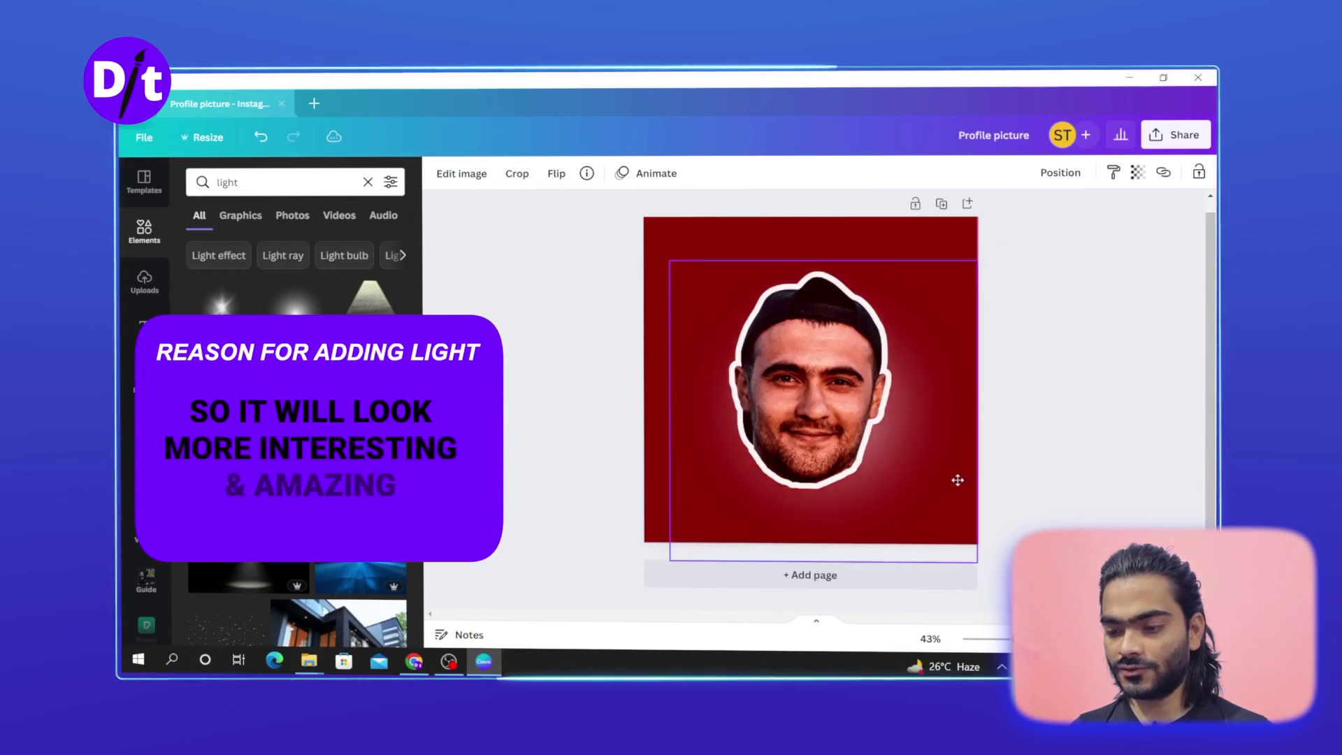
pyautogui.moveTo(955, 457); pyautogui.dragTo(947, 424)
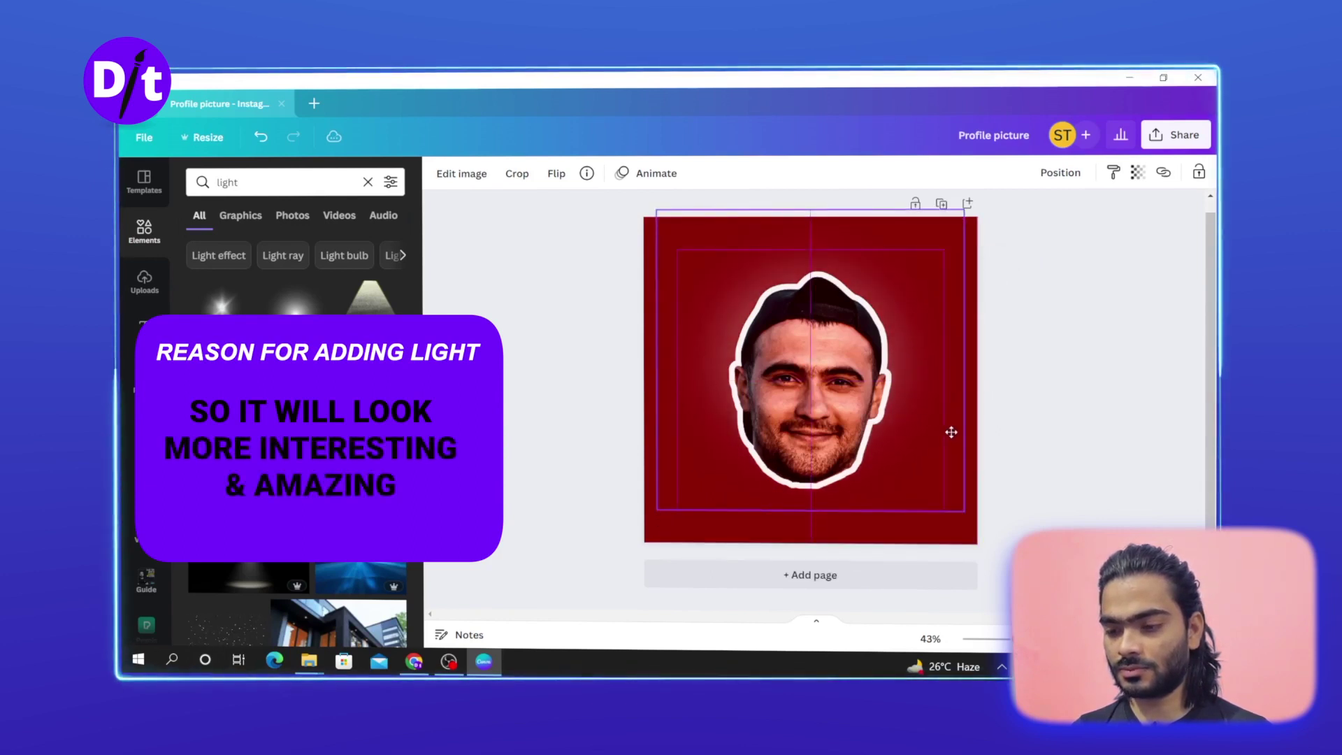
pyautogui.moveTo(966, 205); pyautogui.dragTo(957, 215)
pyautogui.moveTo(929, 270); pyautogui.dragTo(943, 278)
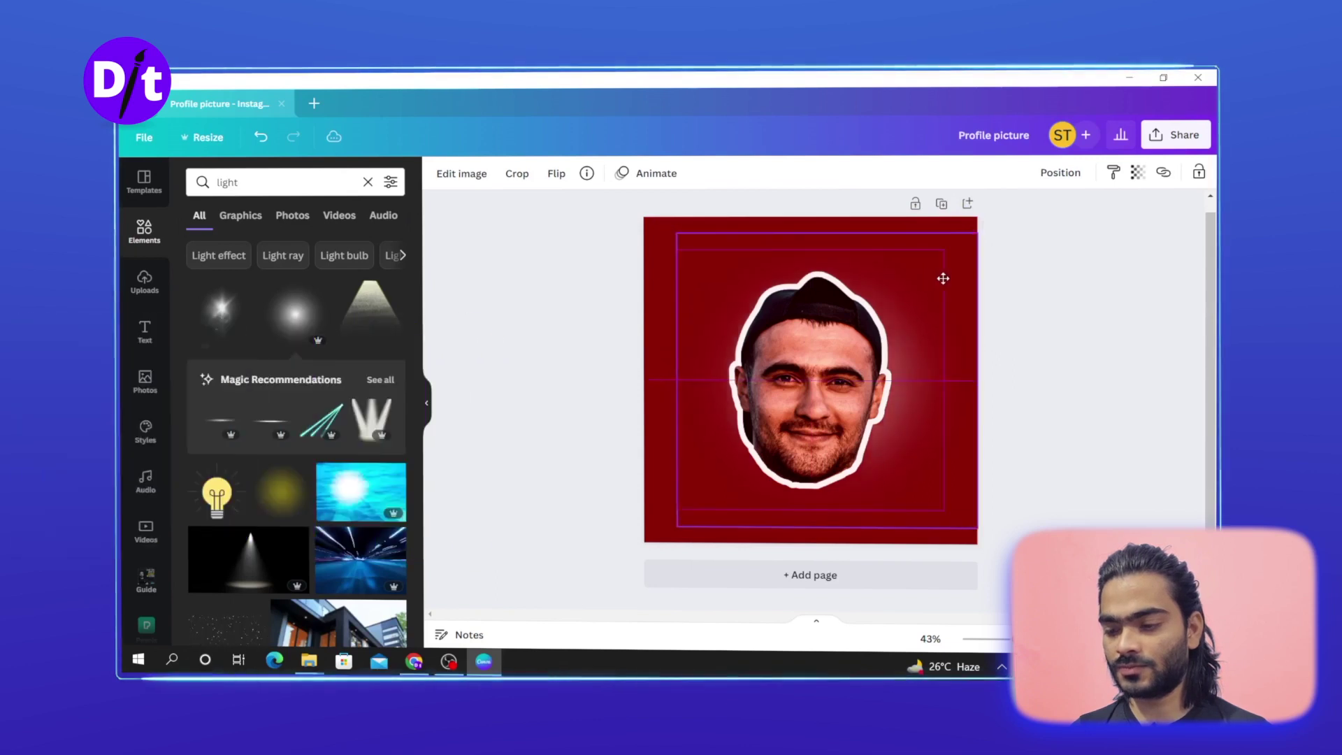
pyautogui.click(210, 190)
# Search Elements for 'shadow' and add the blurred black shadow graphic
pyautogui.write('shadow')
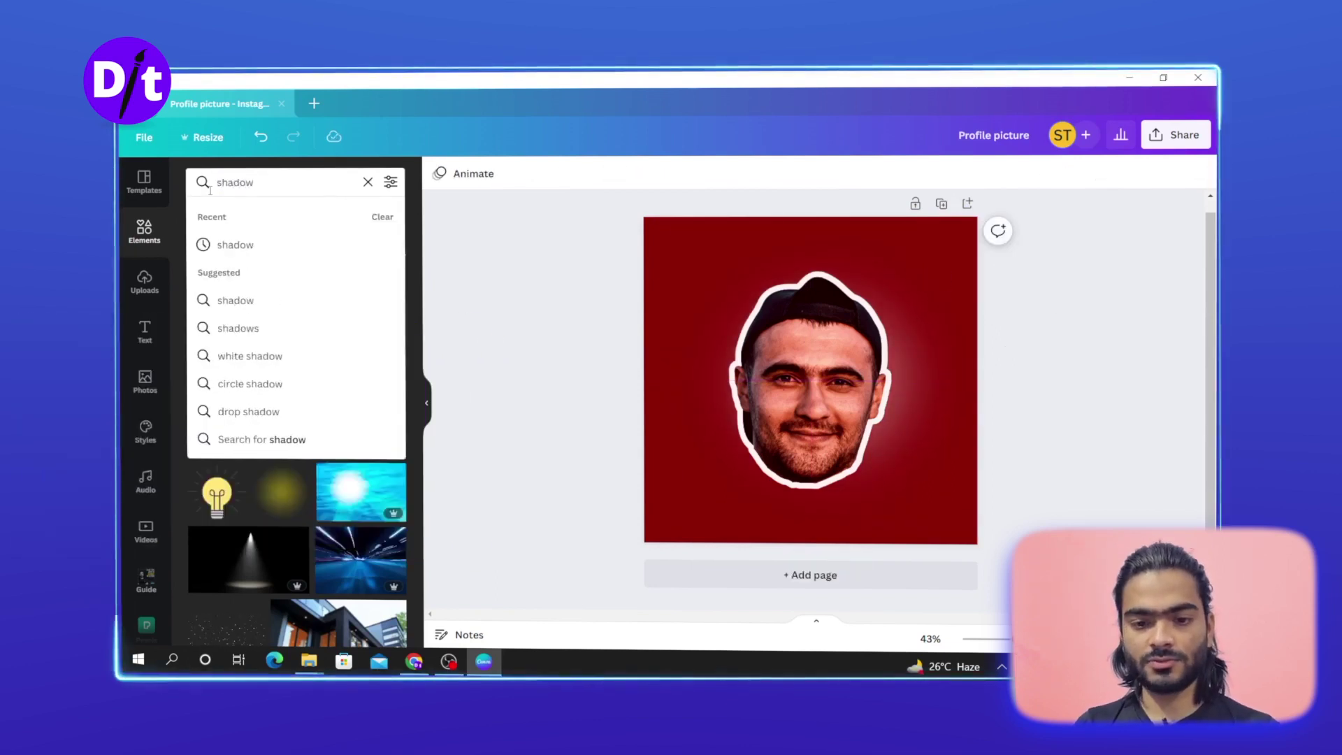
pyautogui.press('Return')
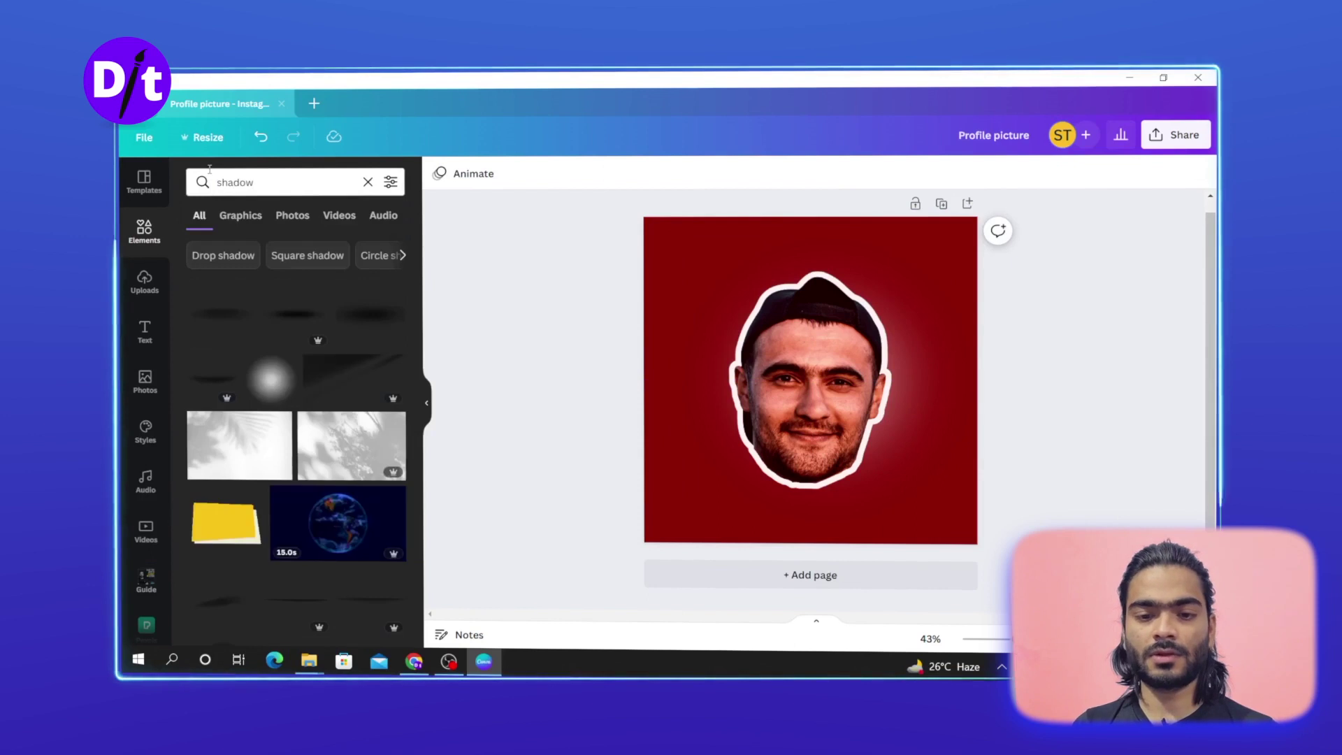
pyautogui.scroll(-1, 250, 392)
pyautogui.scroll(-5, 251, 392)
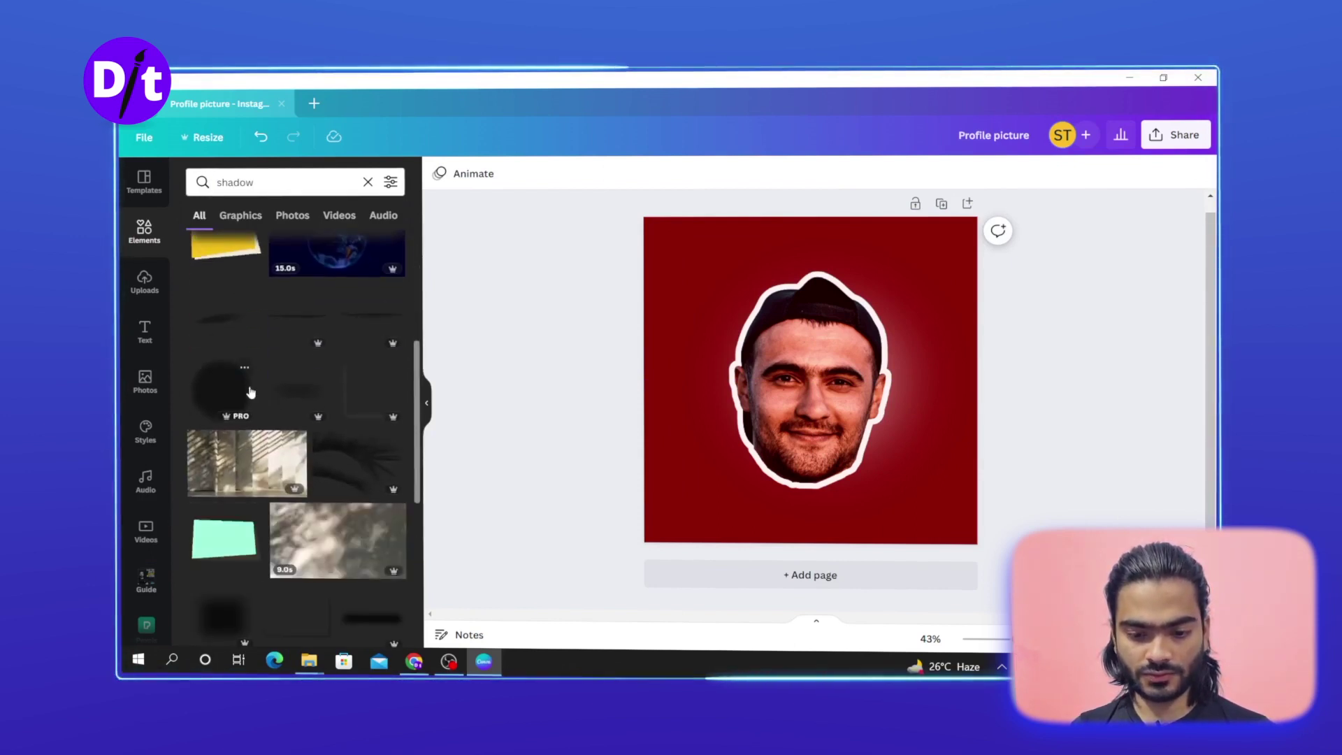
pyautogui.scroll(3, 276, 429)
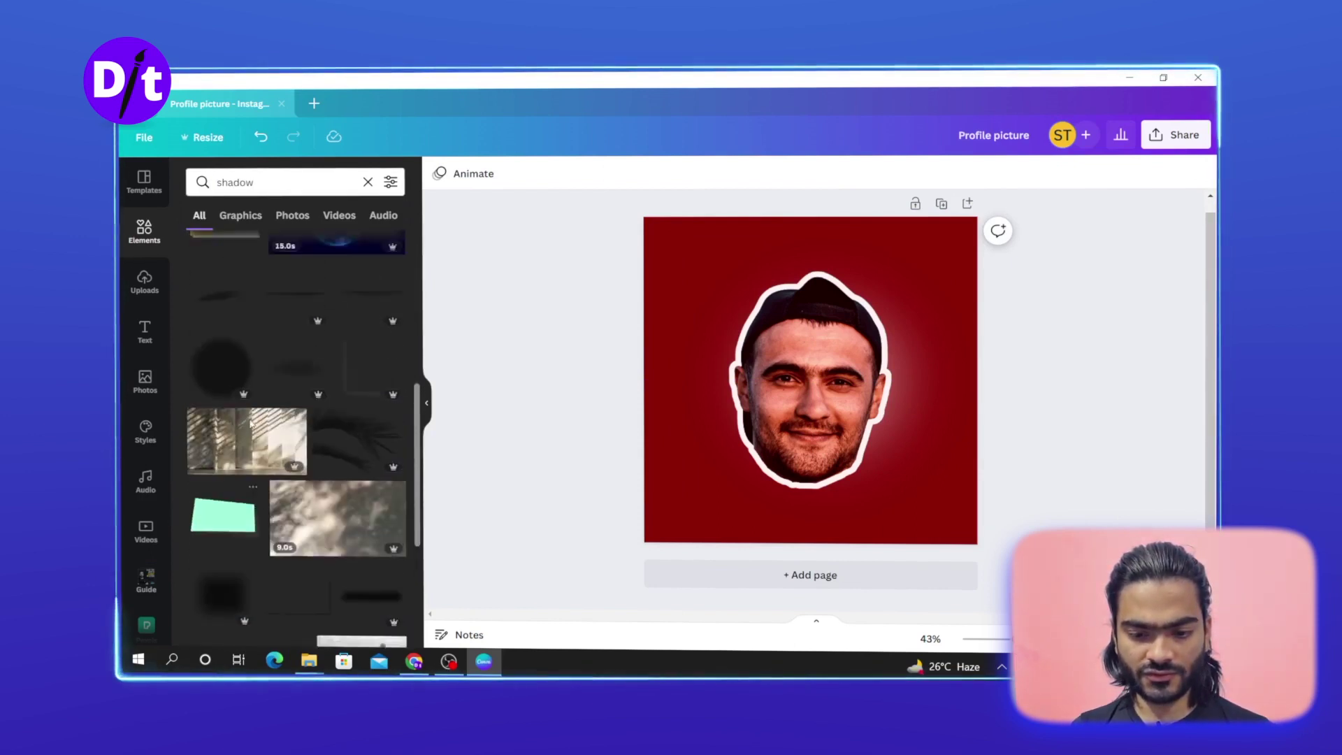
pyautogui.scroll(-2, 245, 582)
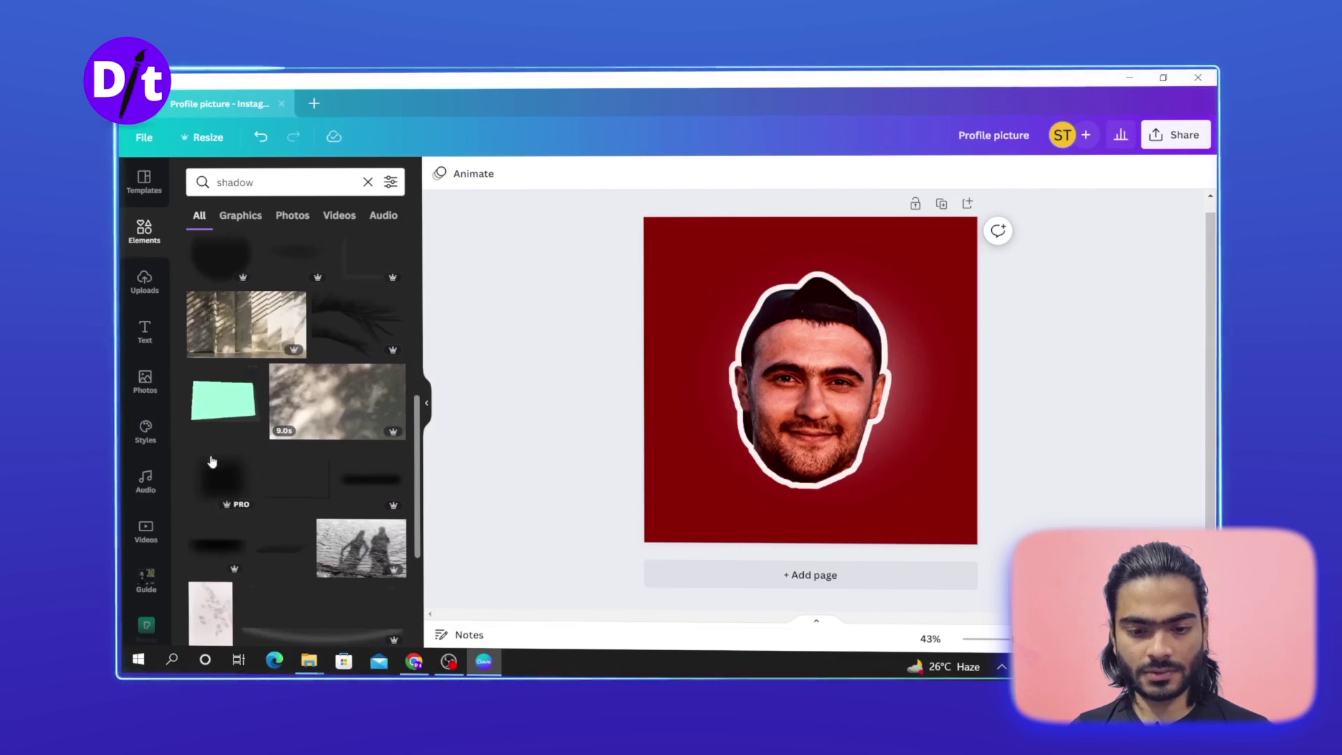
pyautogui.click(212, 482)
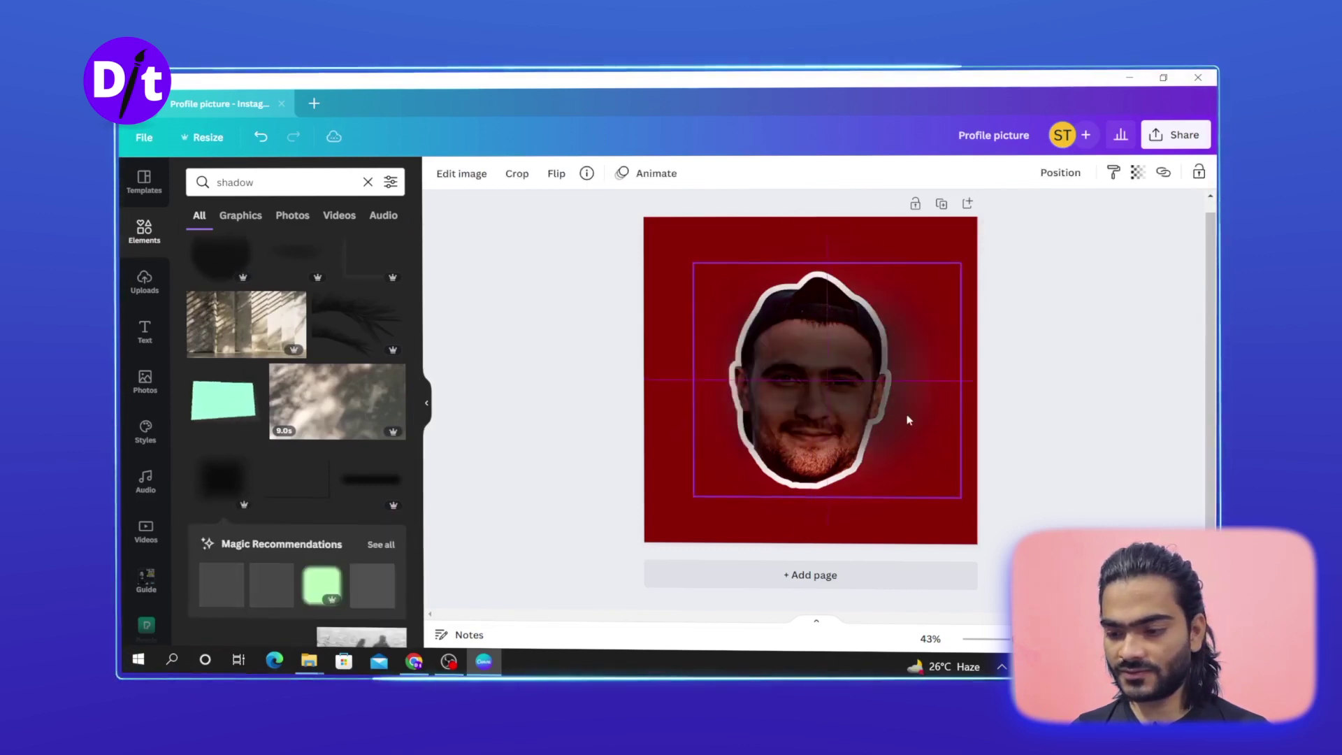
# Layer the shadow behind the face, one level forward, beneath the chin at transparency 44
pyautogui.rightClick(920, 401)
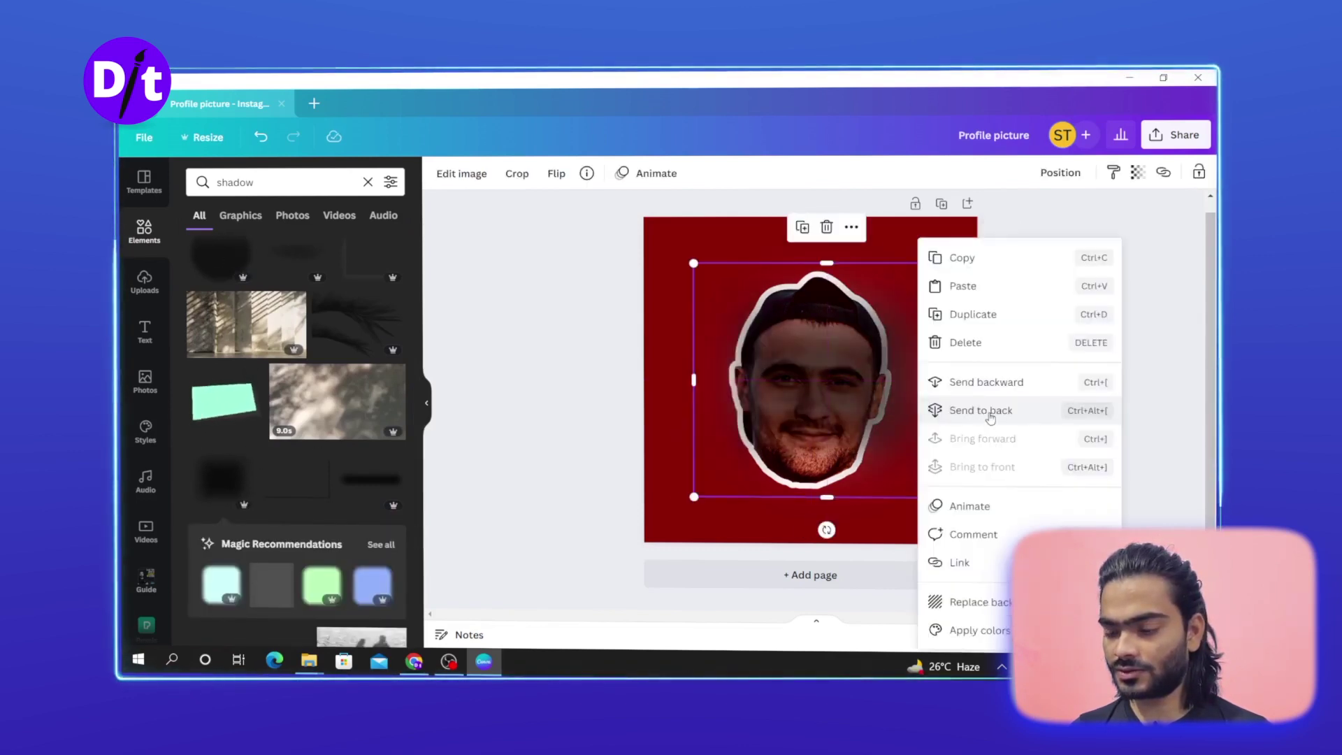
pyautogui.click(981, 411)
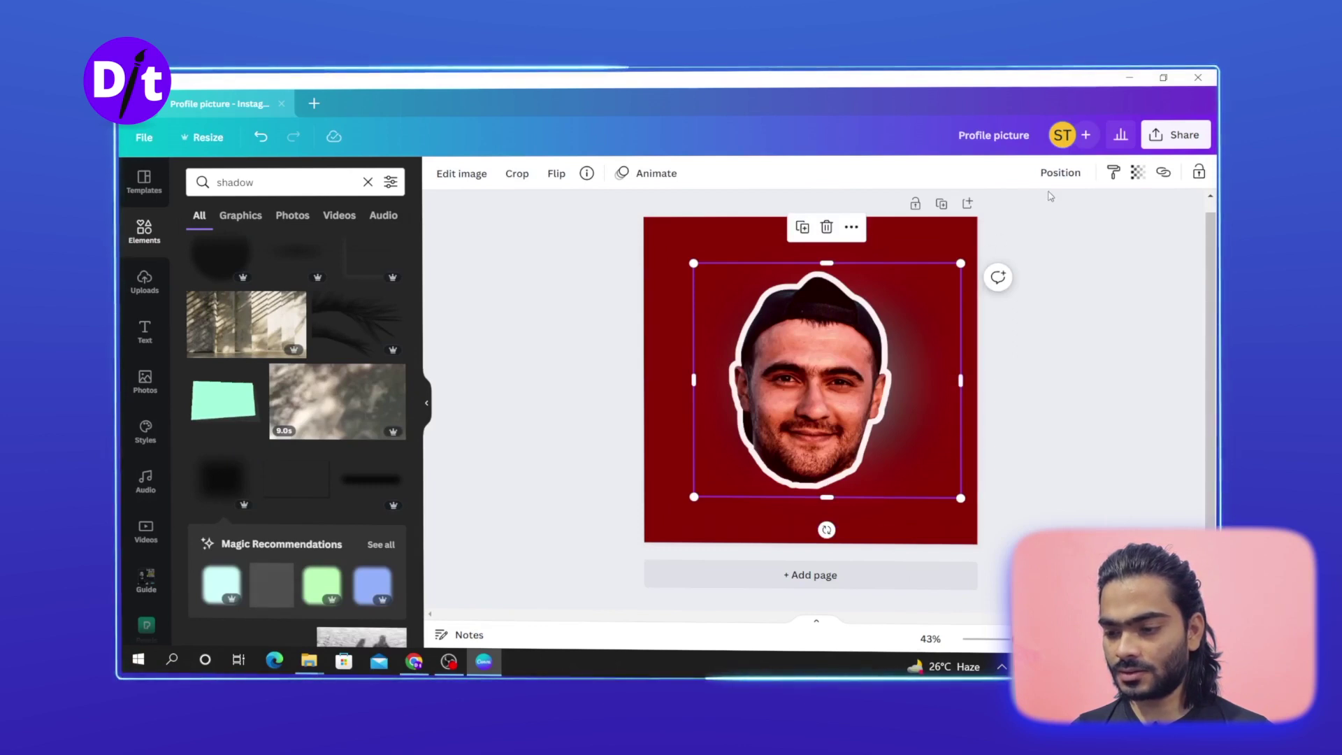
pyautogui.click(1060, 173)
pyautogui.click(879, 225)
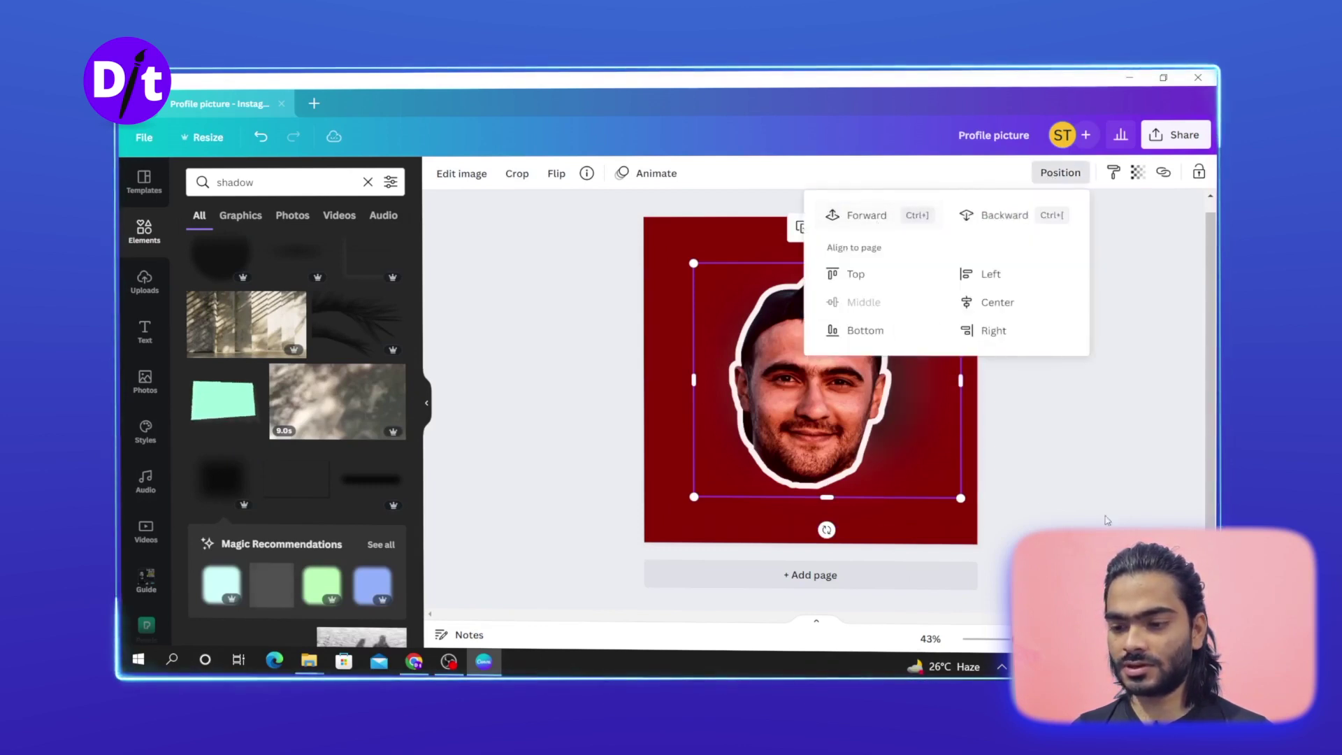
pyautogui.click(949, 451)
pyautogui.moveTo(949, 450); pyautogui.dragTo(935, 491)
pyautogui.click(1138, 172)
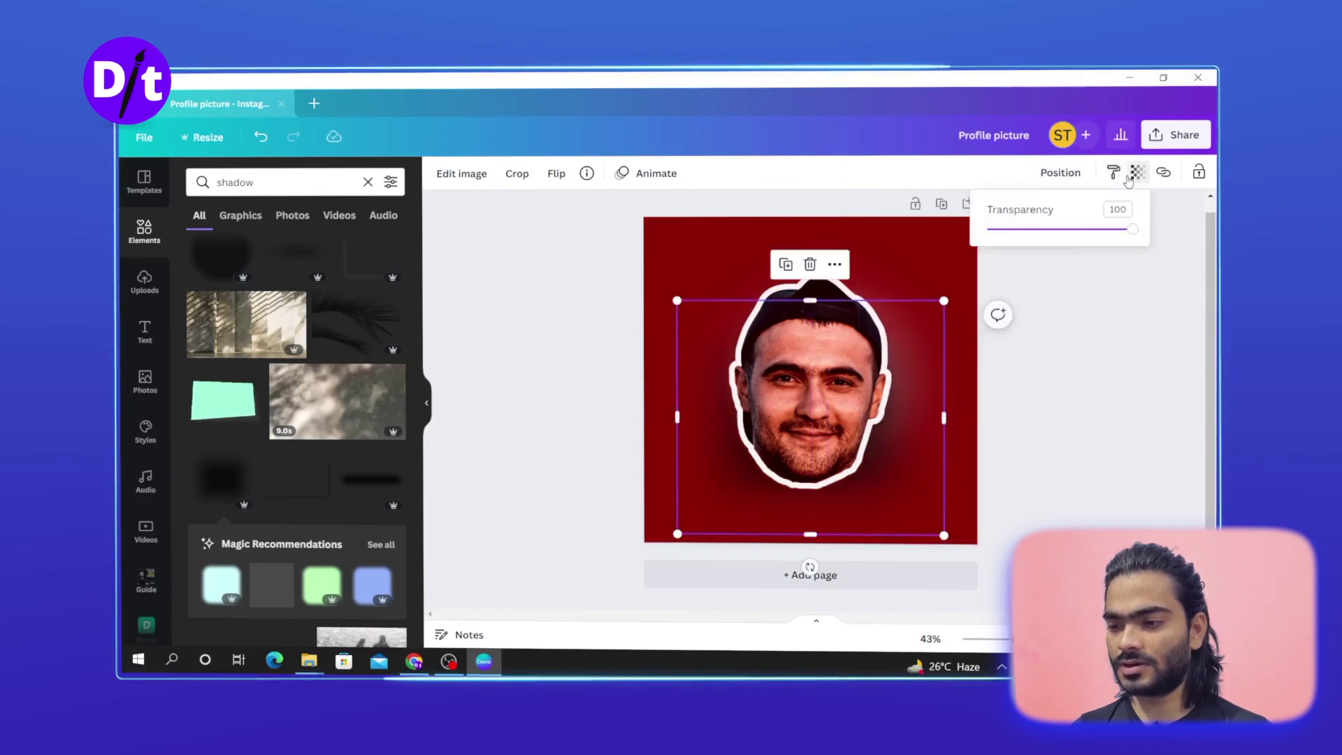
pyautogui.moveTo(1090, 237); pyautogui.dragTo(1052, 234)
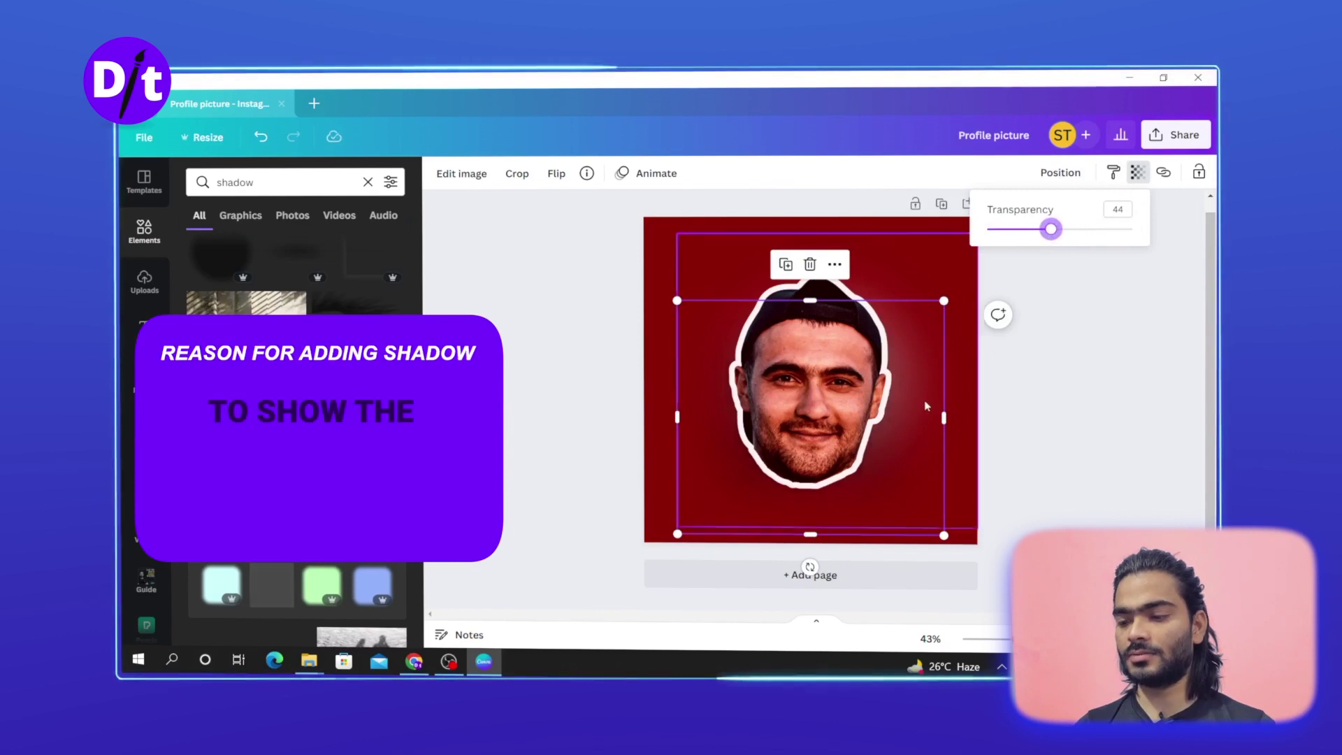
pyautogui.moveTo(938, 397); pyautogui.dragTo(941, 424)
pyautogui.moveTo(1055, 514); pyautogui.dragTo(455, 281)
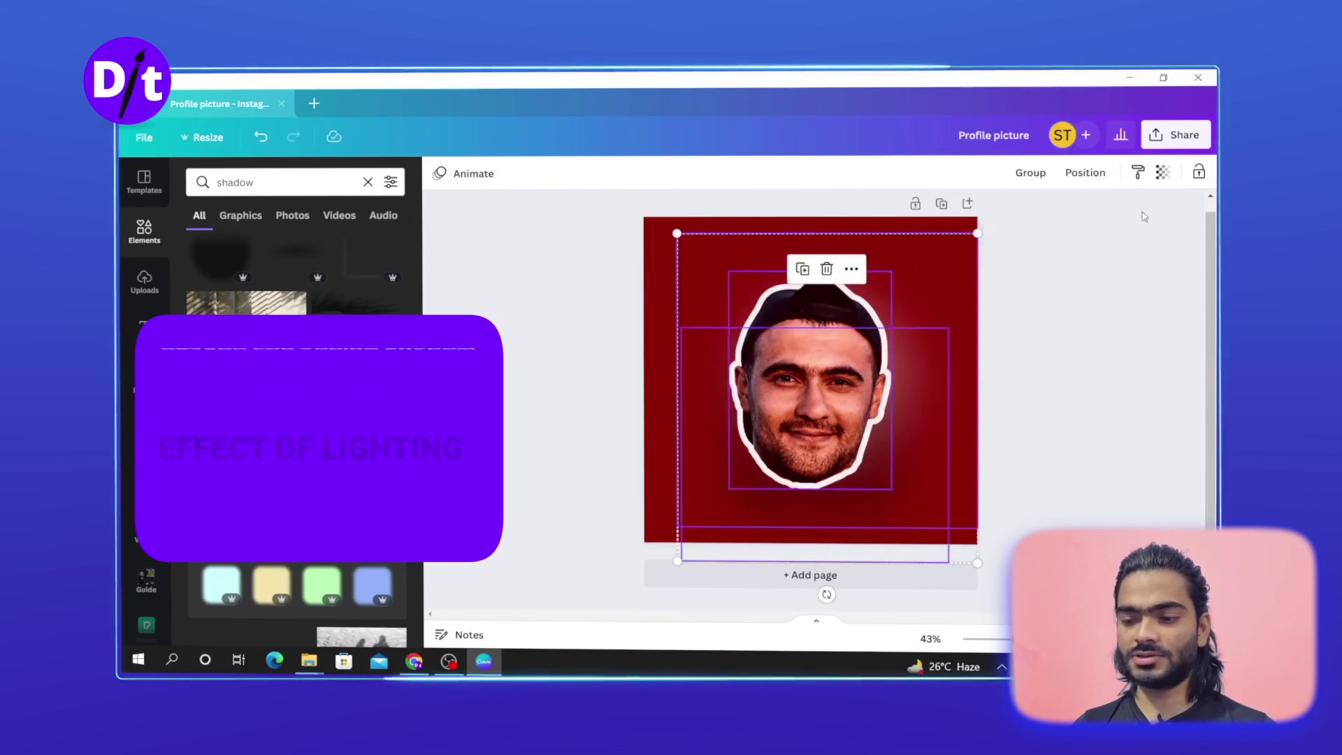
# Group the face, glow and shadow, then move the group up and left
pyautogui.click(1027, 172)
pyautogui.click(901, 347)
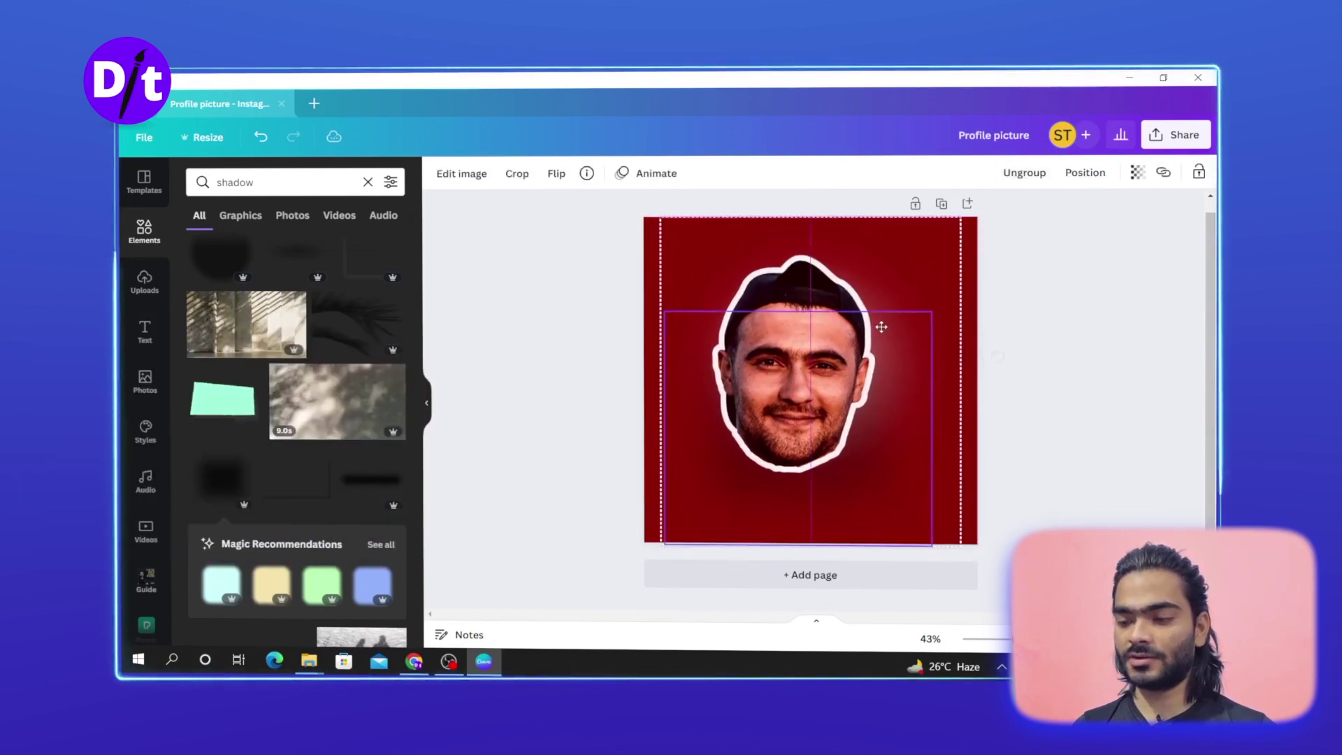
pyautogui.moveTo(966, 562); pyautogui.dragTo(899, 437)
pyautogui.click(1108, 376)
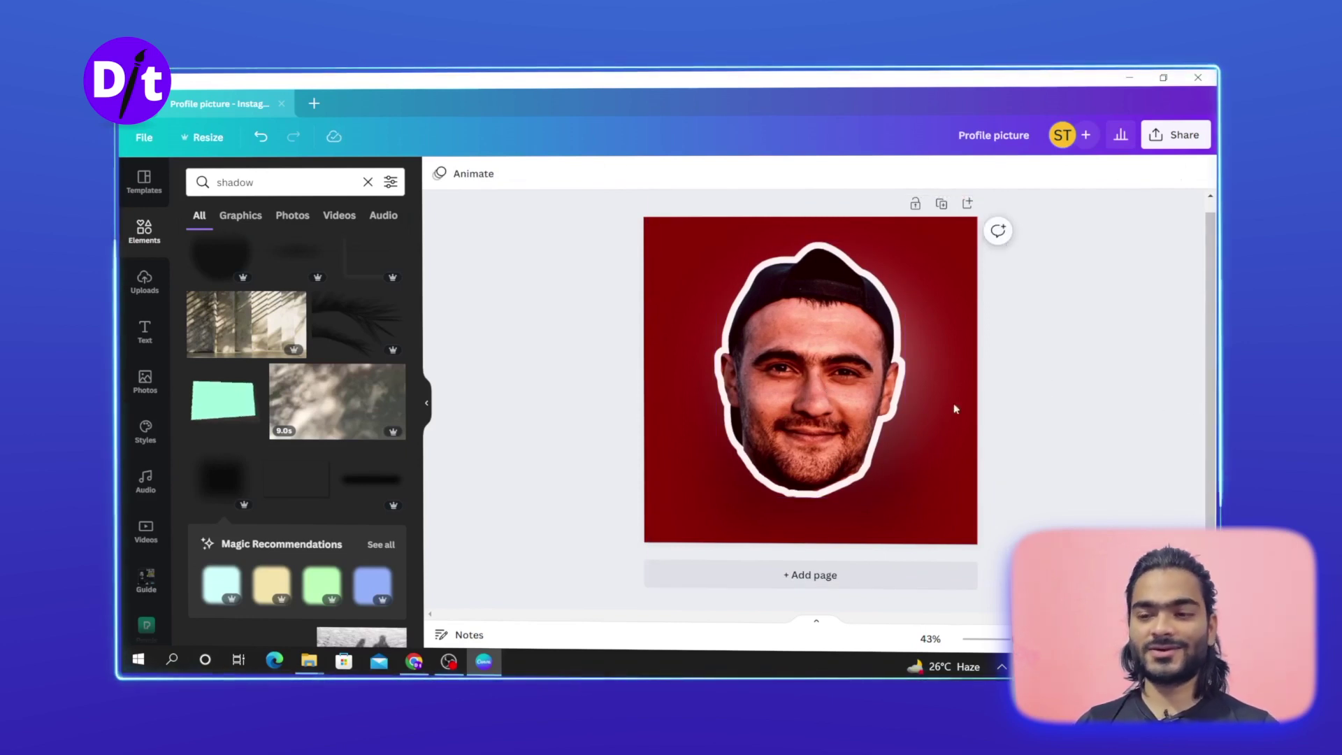
pyautogui.hotkey('ctrl', 'a')
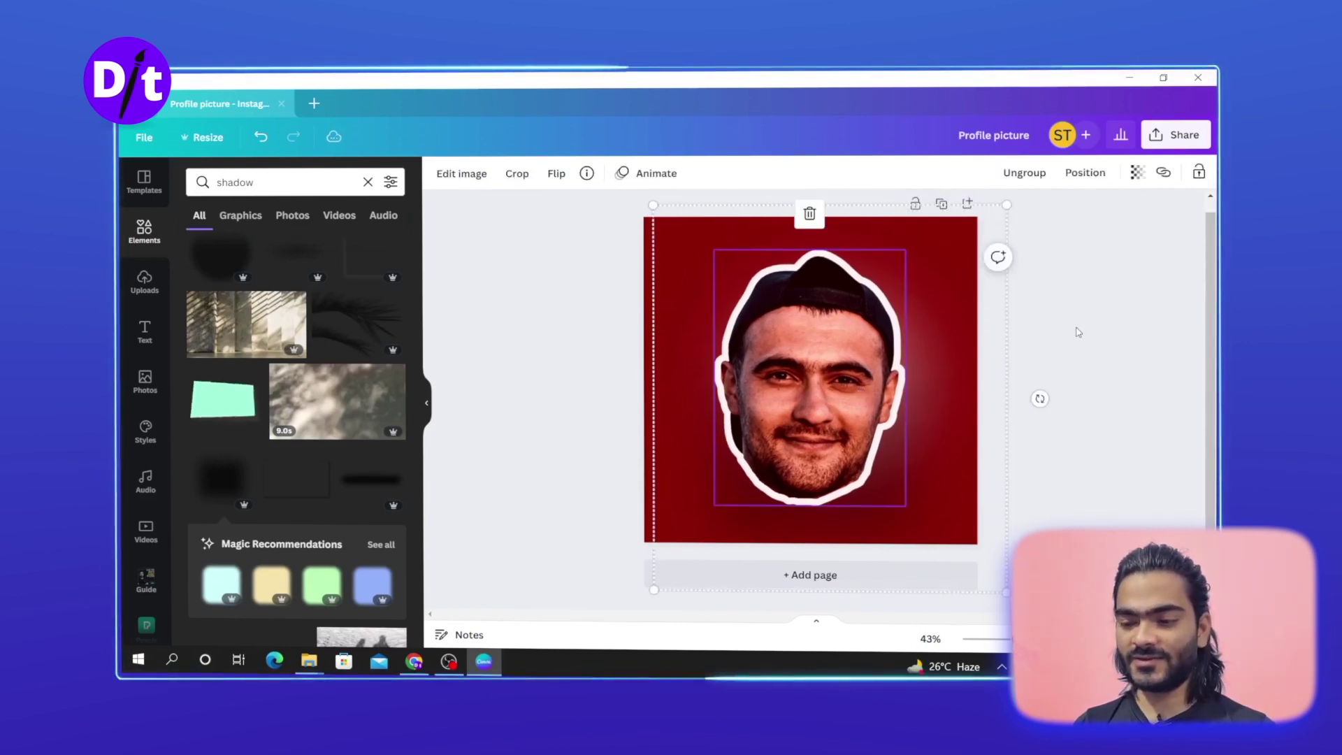
pyautogui.click(1059, 347)
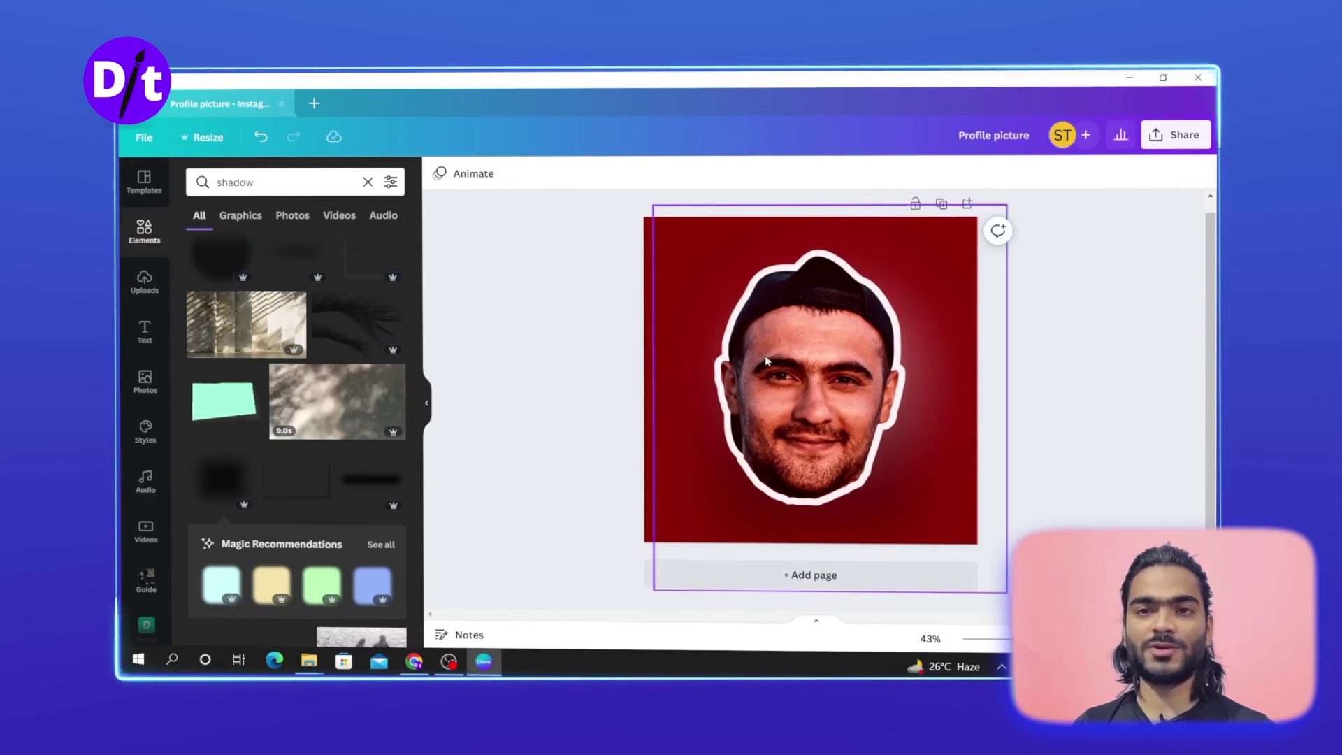
# Drag the face group a few pixels right to centre it on the red page
pyautogui.click(771, 358)
pyautogui.click(1073, 376)
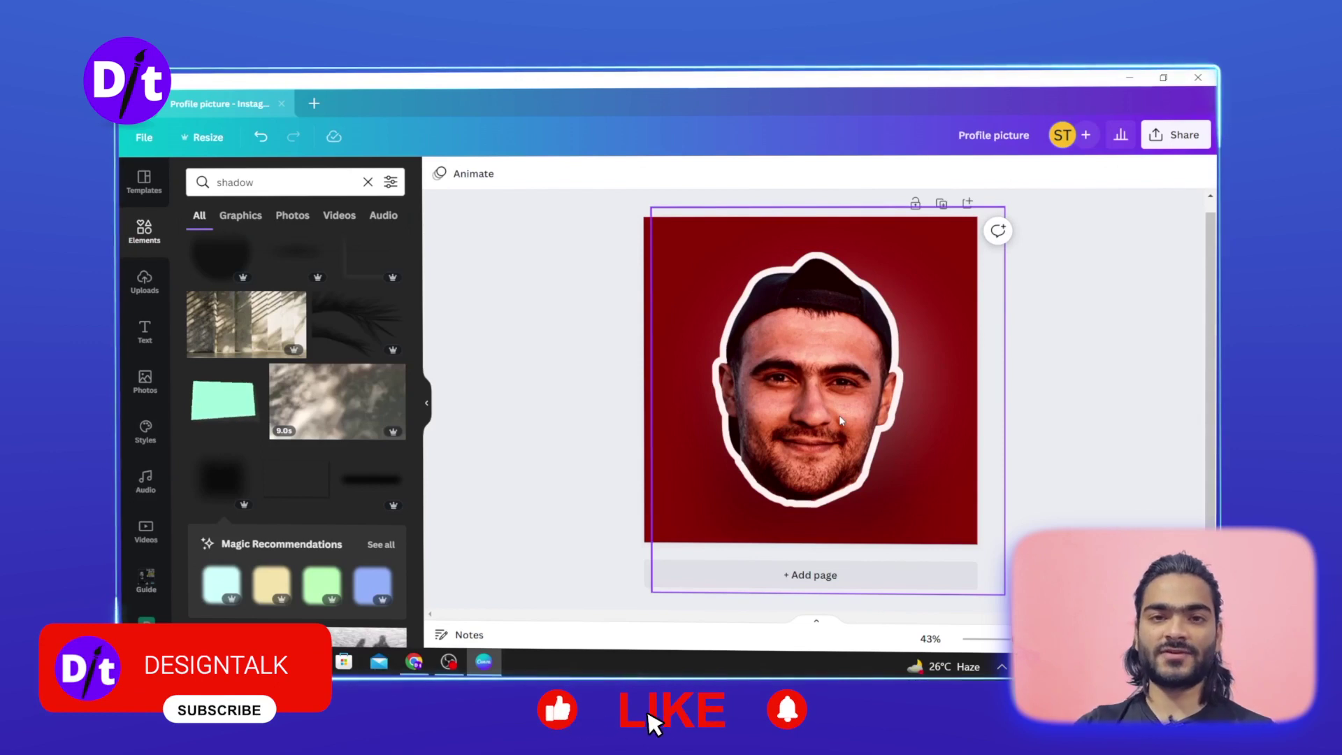
pyautogui.click(870, 314)
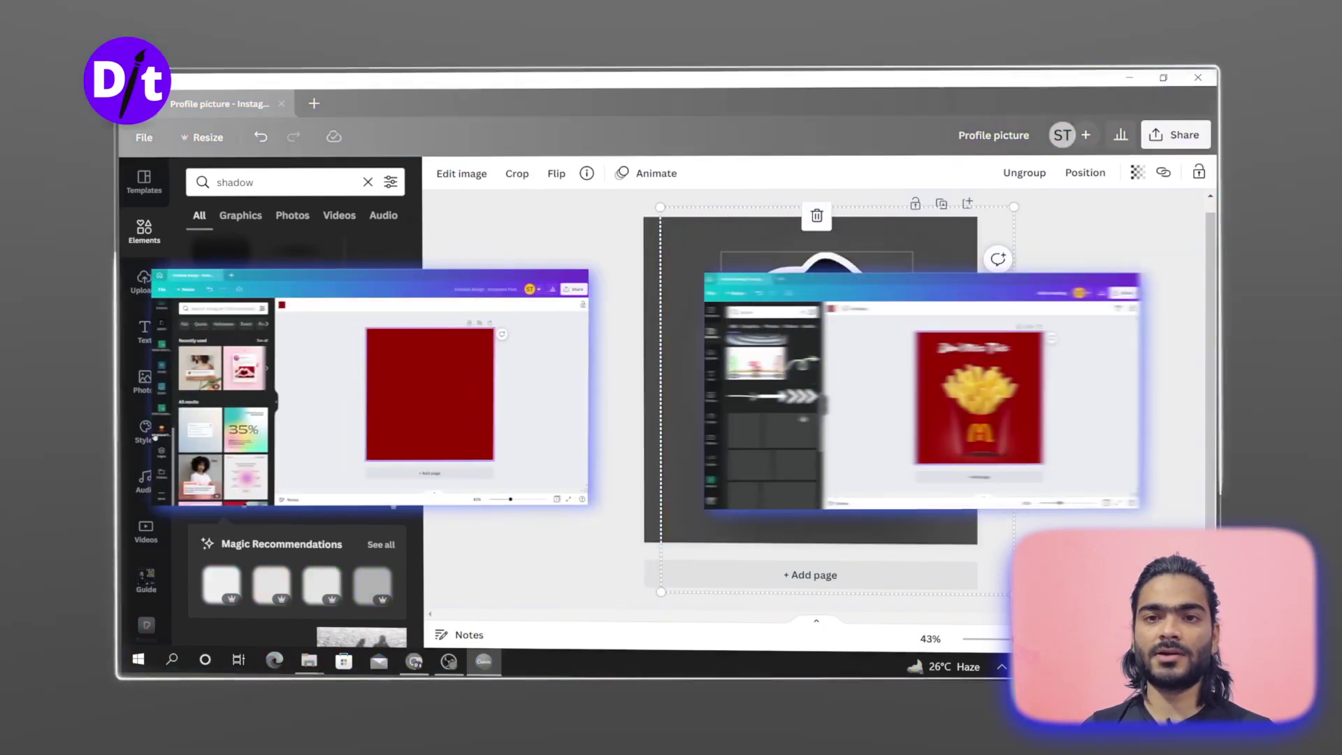
pyautogui.moveTo(795, 328); pyautogui.dragTo(779, 327)
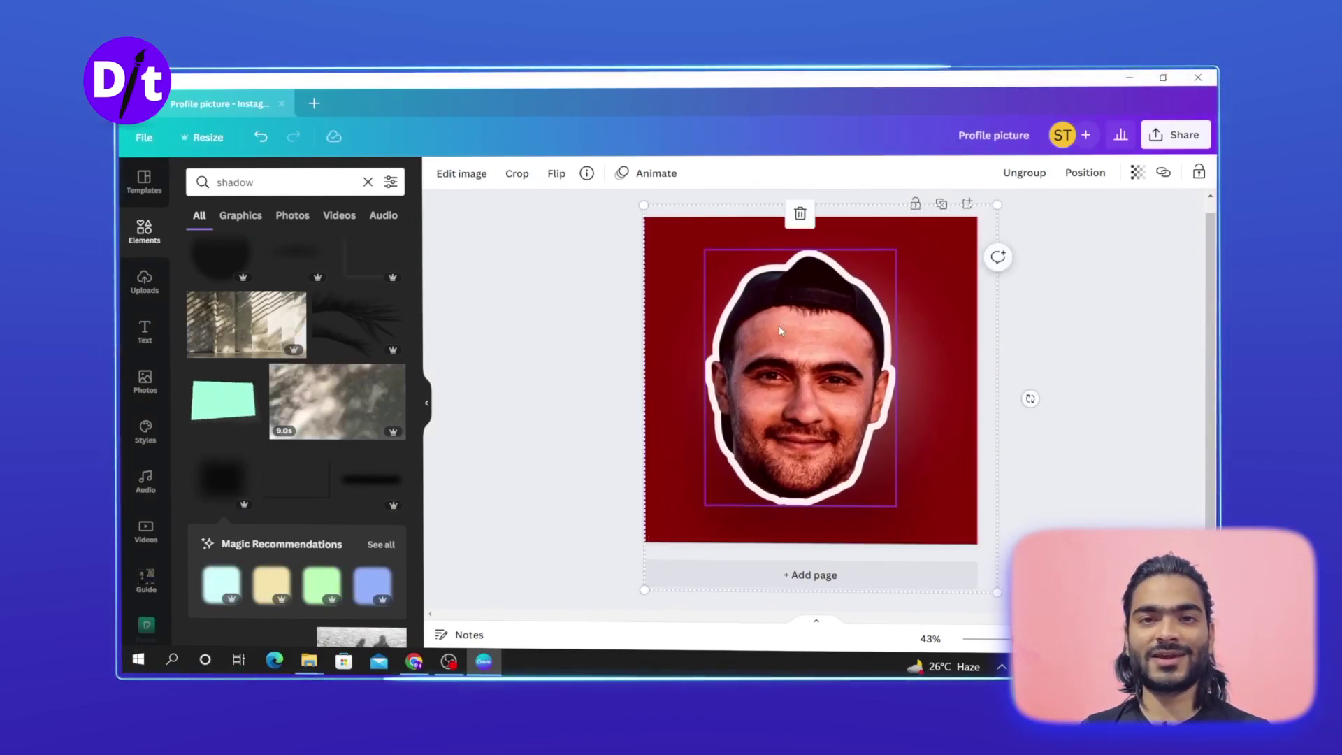
pyautogui.moveTo(781, 330); pyautogui.dragTo(807, 338)
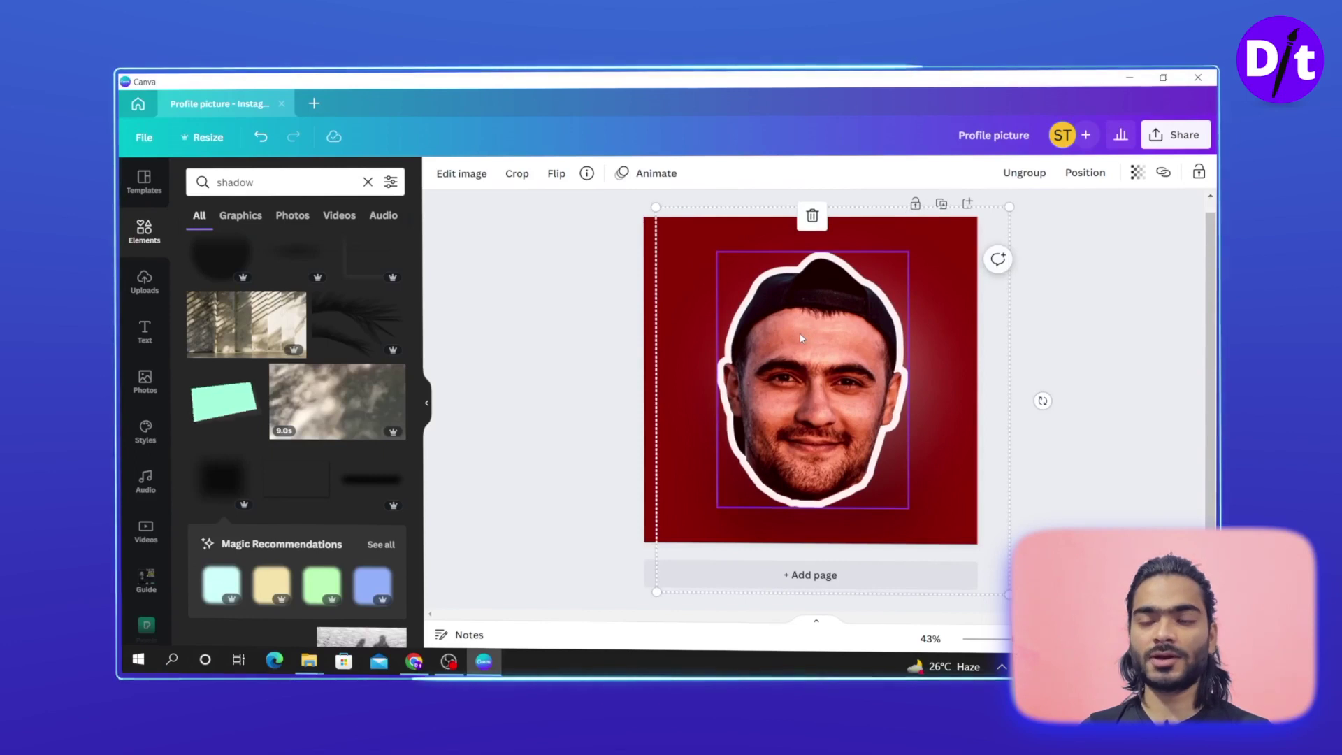